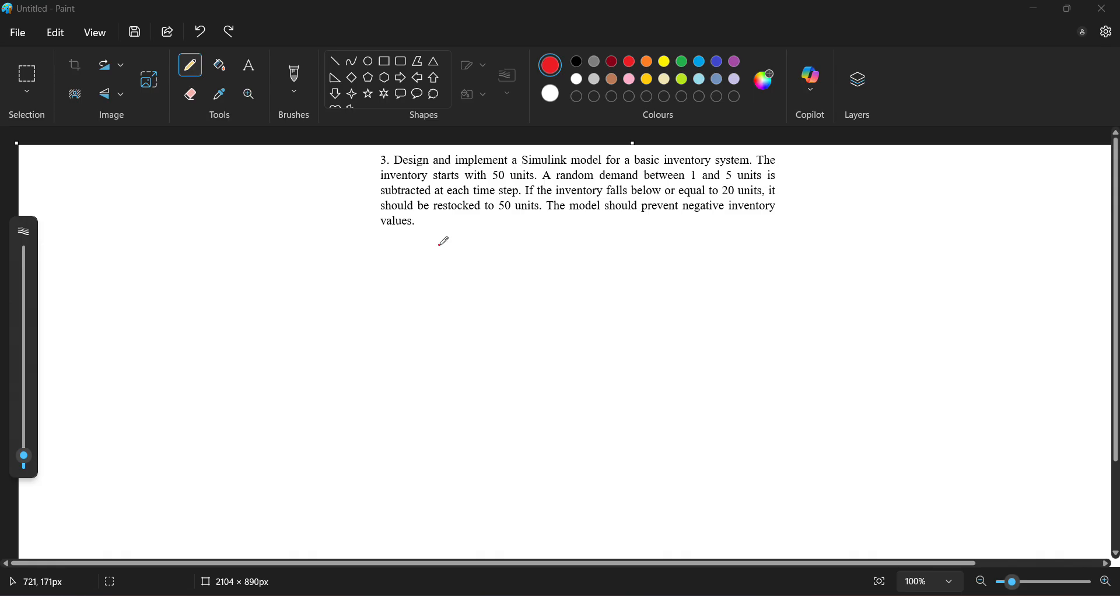
Handwrite "I1 = 50" in red just below the problem statement.
mouse_move(457, 240)
mouse_down()
mouse_move(460, 304)
mouse_move(480, 239)
mouse_up()
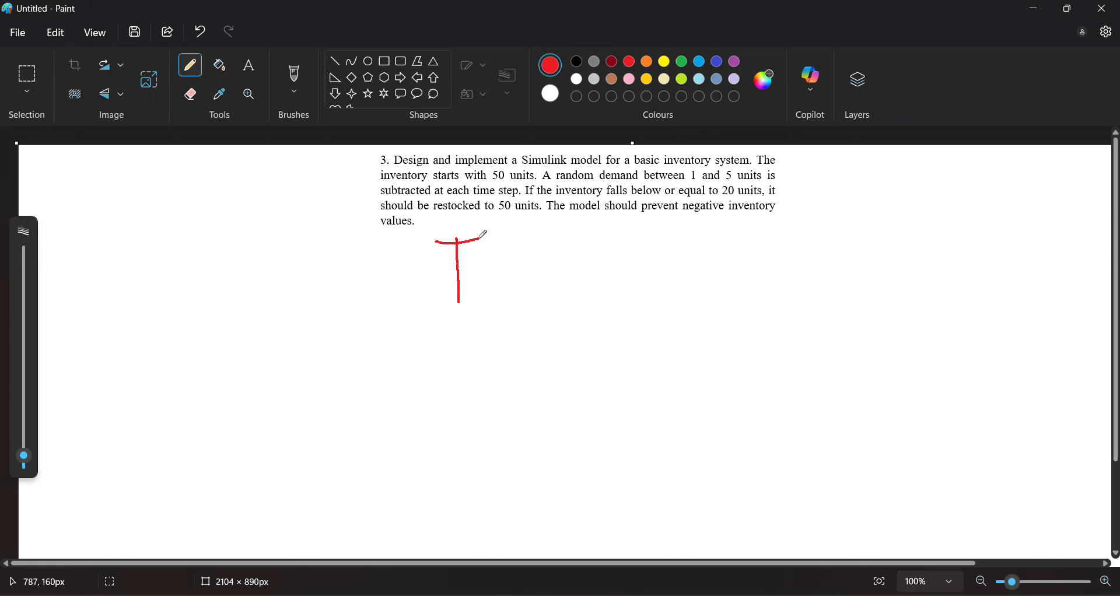
drag(438, 305, 497, 307)
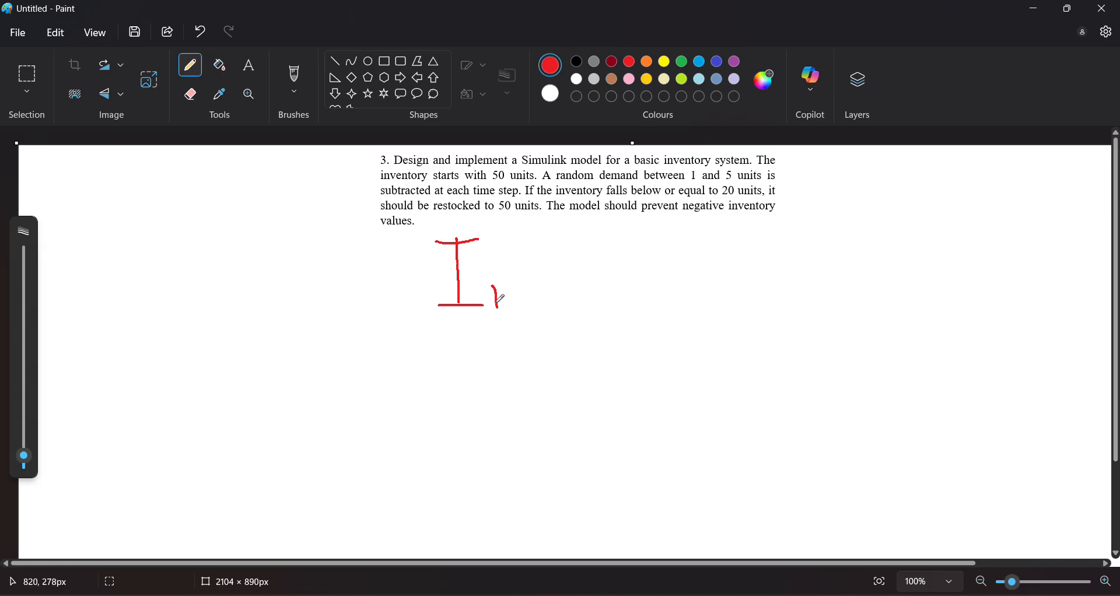
drag(542, 266, 585, 277)
drag(619, 234, 620, 287)
click(665, 234)
mouse_move(619, 235)
mouse_down()
mouse_move(705, 246)
mouse_move(674, 233)
mouse_up()
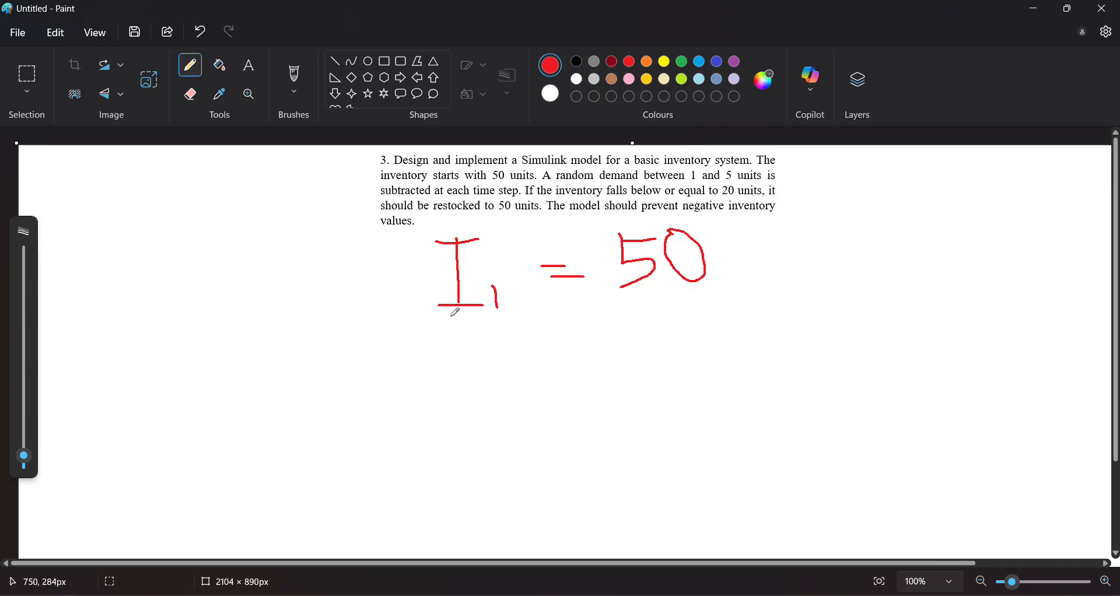
Handwrite the demand range "D (1 - 5)" in red beneath the initial inventory line.
mouse_move(472, 331)
mouse_down()
mouse_move(485, 386)
mouse_move(522, 338)
mouse_move(461, 400)
mouse_up()
click(572, 336)
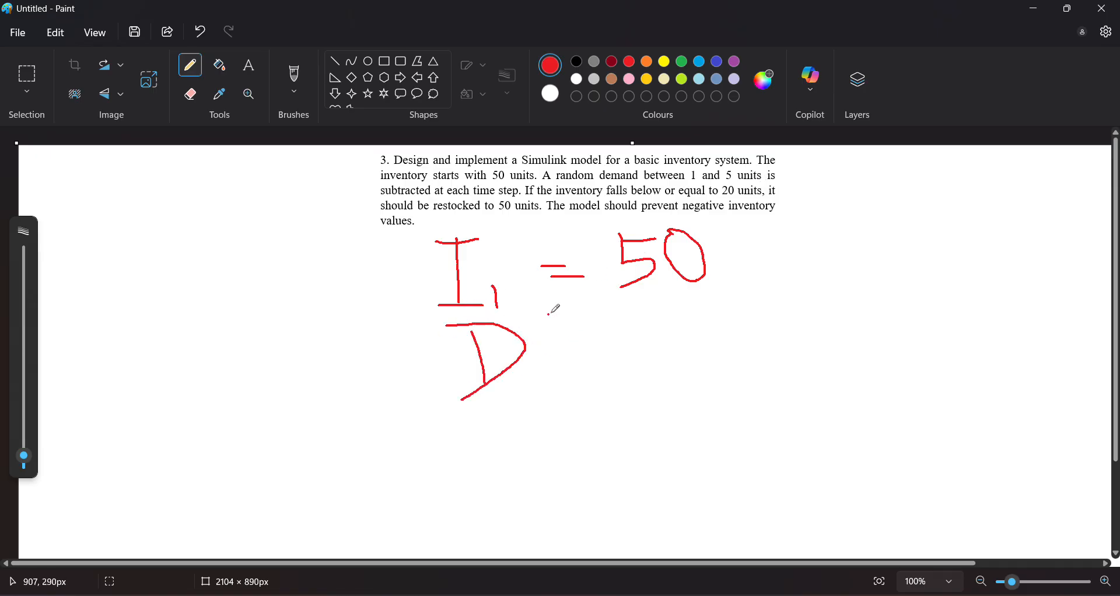
mouse_move(552, 310)
mouse_down()
mouse_move(544, 345)
mouse_move(570, 391)
mouse_move(575, 360)
mouse_move(610, 336)
mouse_move(631, 337)
mouse_move(653, 362)
mouse_move(641, 365)
mouse_up()
mouse_move(631, 324)
mouse_down()
mouse_move(691, 334)
mouse_move(670, 372)
mouse_up()
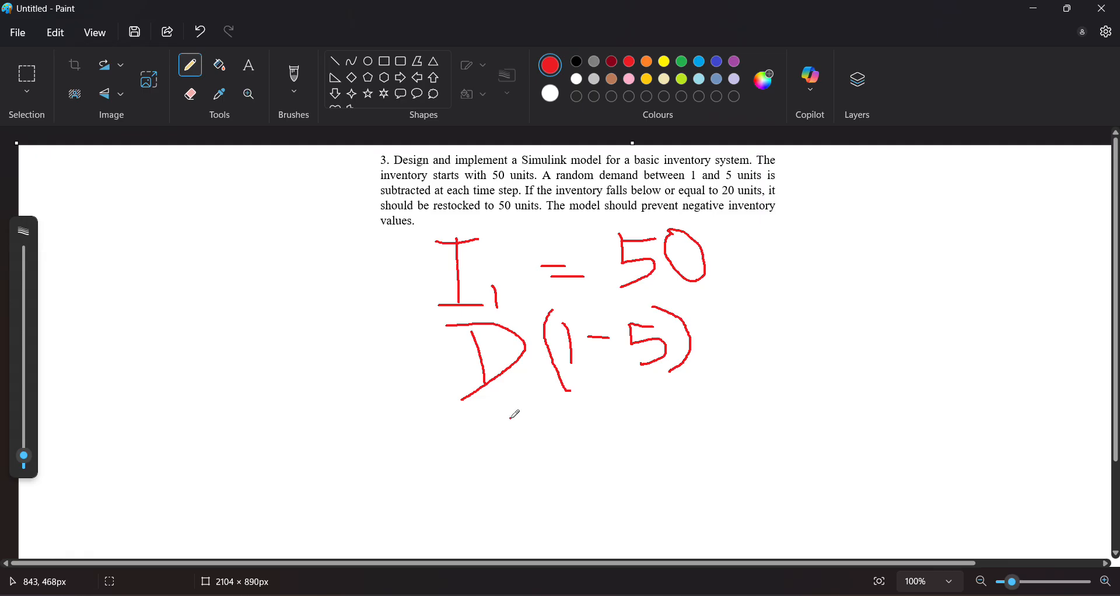
Handwrite the condition "I2 > 20" beneath the demand range and draw a large check mark after it.
mouse_move(512, 418)
mouse_down()
mouse_move(508, 464)
mouse_move(533, 416)
mouse_up()
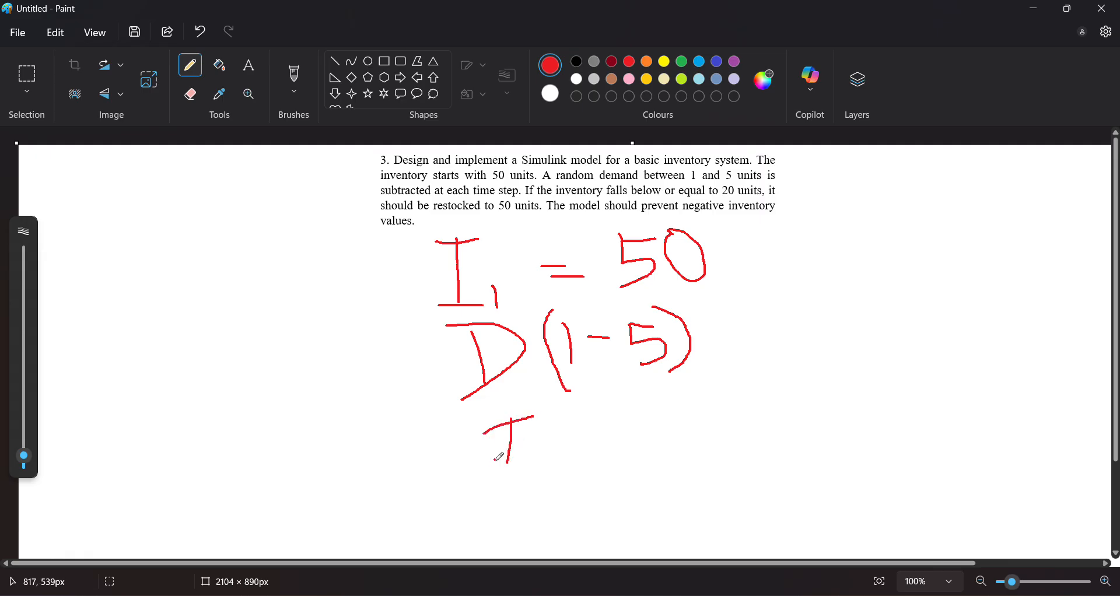
mouse_move(494, 465)
mouse_down()
mouse_move(547, 455)
mouse_move(563, 467)
mouse_up()
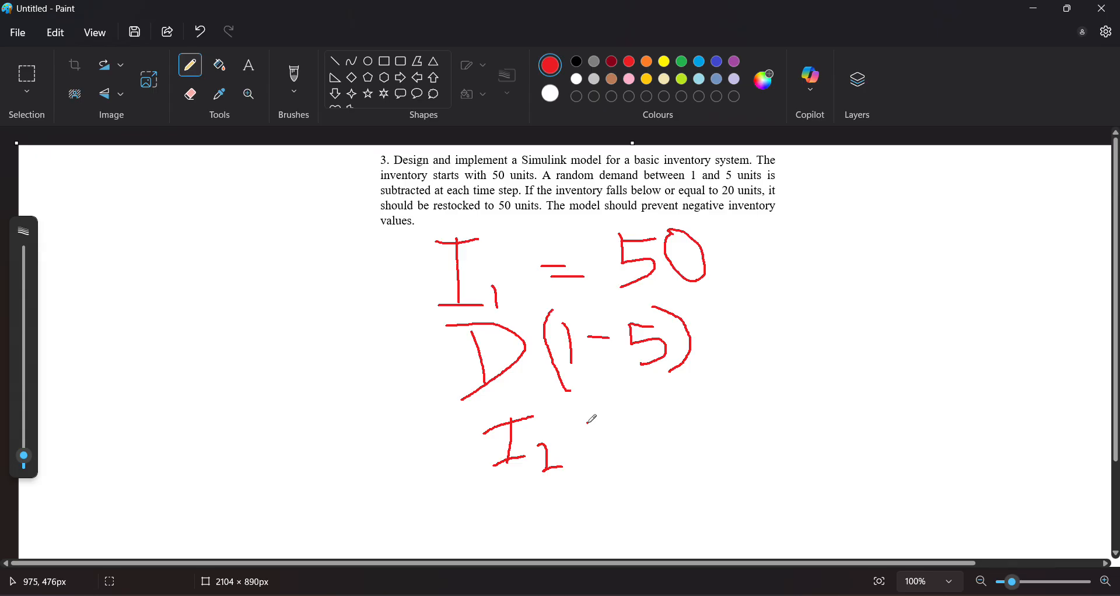
mouse_move(588, 422)
mouse_down()
mouse_move(628, 432)
mouse_move(584, 461)
mouse_up()
mouse_move(642, 430)
mouse_down()
mouse_move(654, 464)
mouse_move(676, 460)
mouse_up()
mouse_move(687, 422)
mouse_down()
mouse_move(697, 447)
mouse_move(706, 429)
mouse_move(689, 421)
mouse_move(887, 336)
mouse_up()
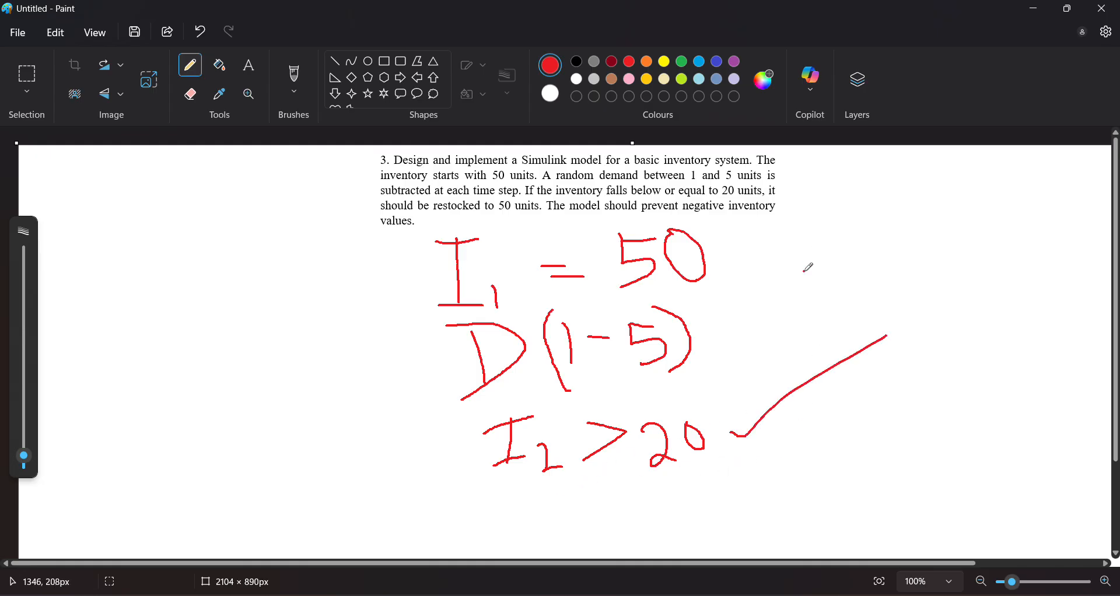
Handwrite "I2 ≤ 20" beside the problem statement and draw an arrow from it back to the 50.
drag(817, 201, 824, 249)
drag(809, 206, 833, 205)
drag(816, 257, 898, 265)
mouse_move(928, 196)
mouse_down()
mouse_move(909, 214)
mouse_move(951, 226)
mouse_move(940, 239)
mouse_move(953, 239)
mouse_move(972, 202)
mouse_move(972, 235)
mouse_move(1017, 236)
mouse_up()
mouse_move(1016, 196)
mouse_down()
mouse_move(1016, 212)
mouse_move(1053, 213)
mouse_move(1015, 194)
mouse_up()
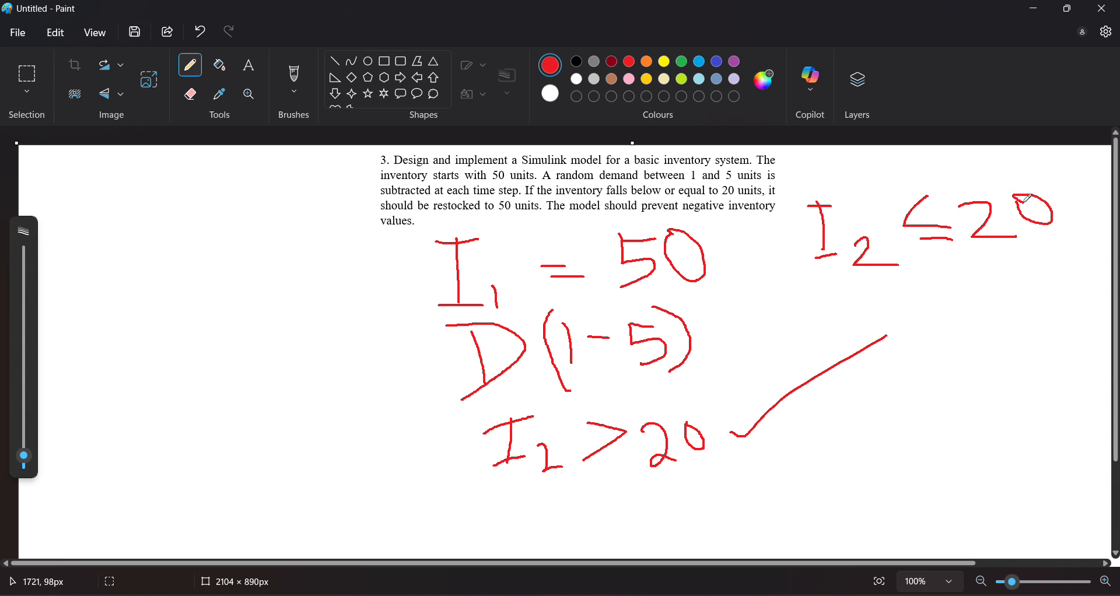
mouse_move(796, 252)
mouse_down()
mouse_move(713, 264)
mouse_move(738, 270)
mouse_up()
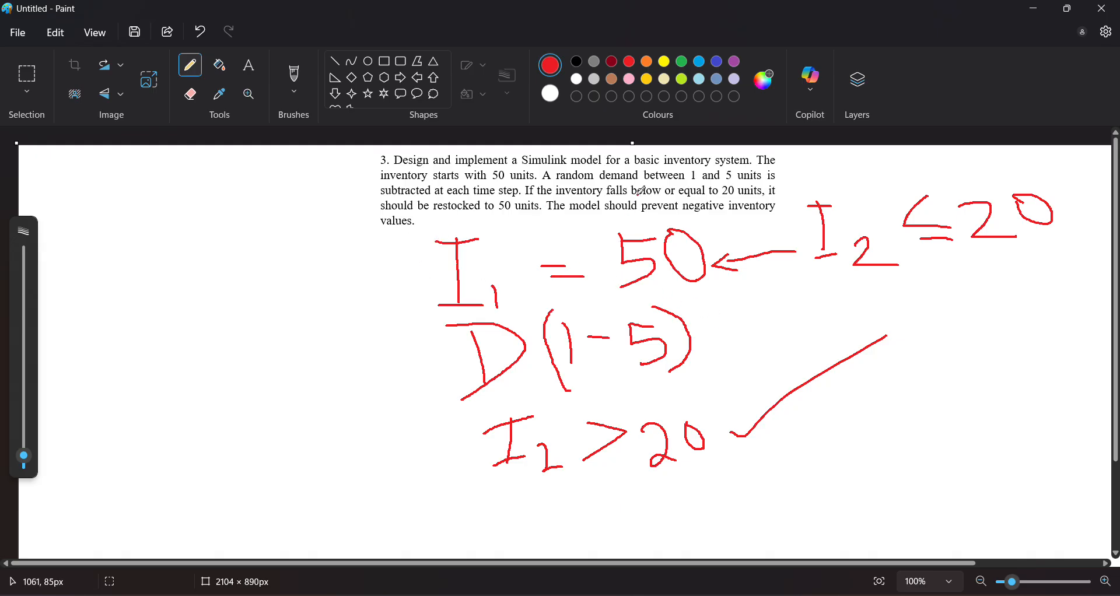
Handwrite the update equation "I2 = I1 - D" in the blank area before the initial inventory line.
drag(125, 220, 109, 276)
drag(108, 217, 150, 224)
mouse_move(98, 277)
mouse_down()
mouse_move(154, 273)
mouse_move(152, 285)
mouse_move(168, 286)
mouse_up()
mouse_move(173, 255)
mouse_down()
mouse_move(194, 254)
mouse_move(194, 270)
mouse_up()
drag(235, 222, 232, 262)
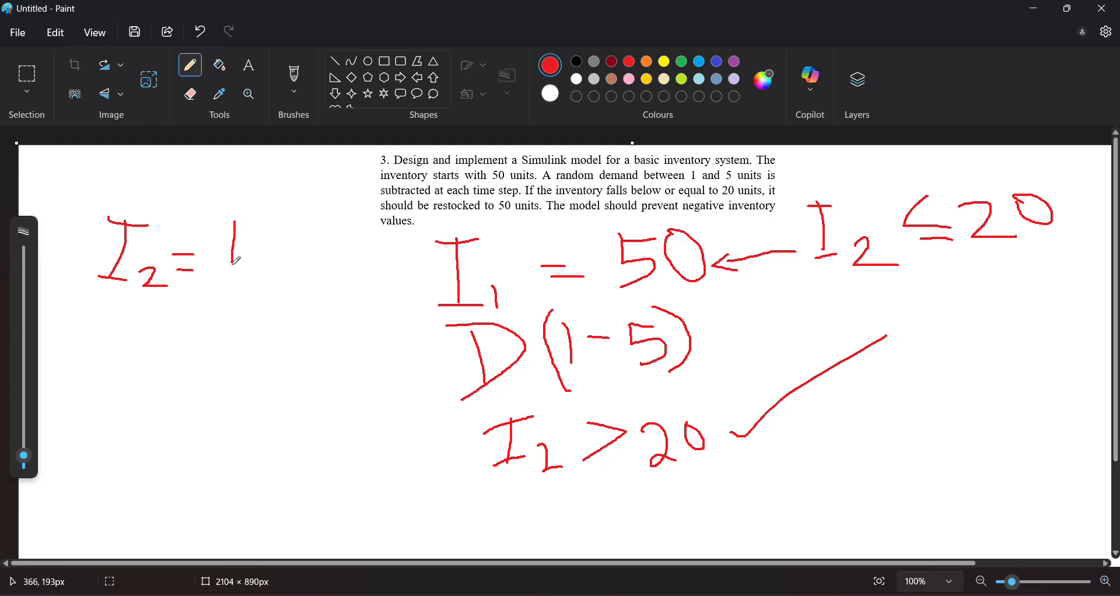
drag(216, 219, 250, 220)
drag(221, 273, 253, 286)
mouse_move(272, 251)
mouse_down()
mouse_move(339, 263)
mouse_move(356, 201)
mouse_move(339, 275)
mouse_up()
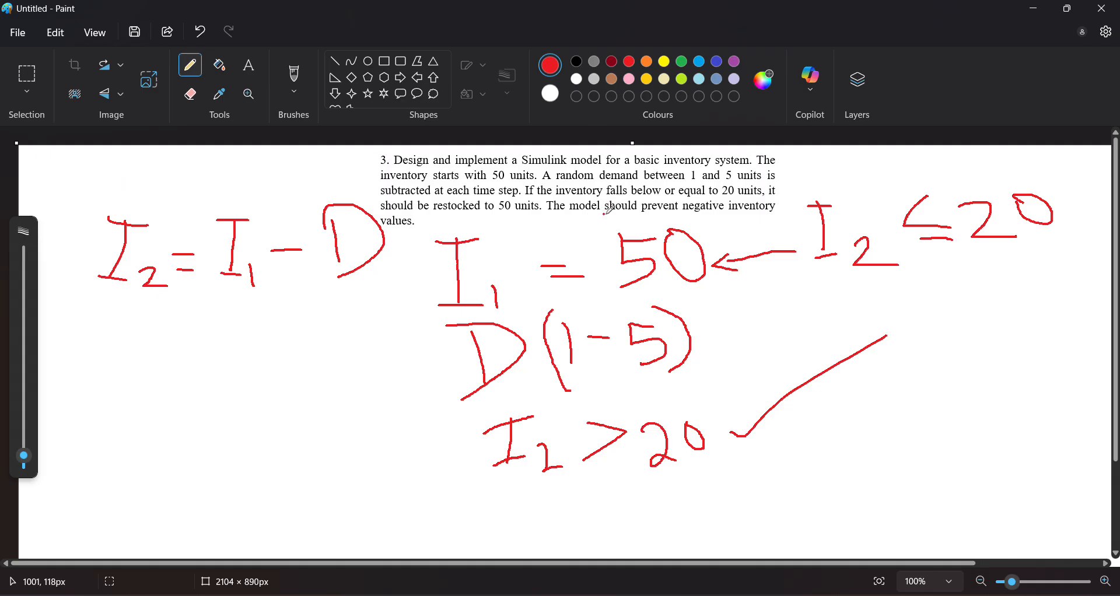
Underline "prevent negative inventory values" in the last sentence of the problem statement.
drag(644, 211, 777, 213)
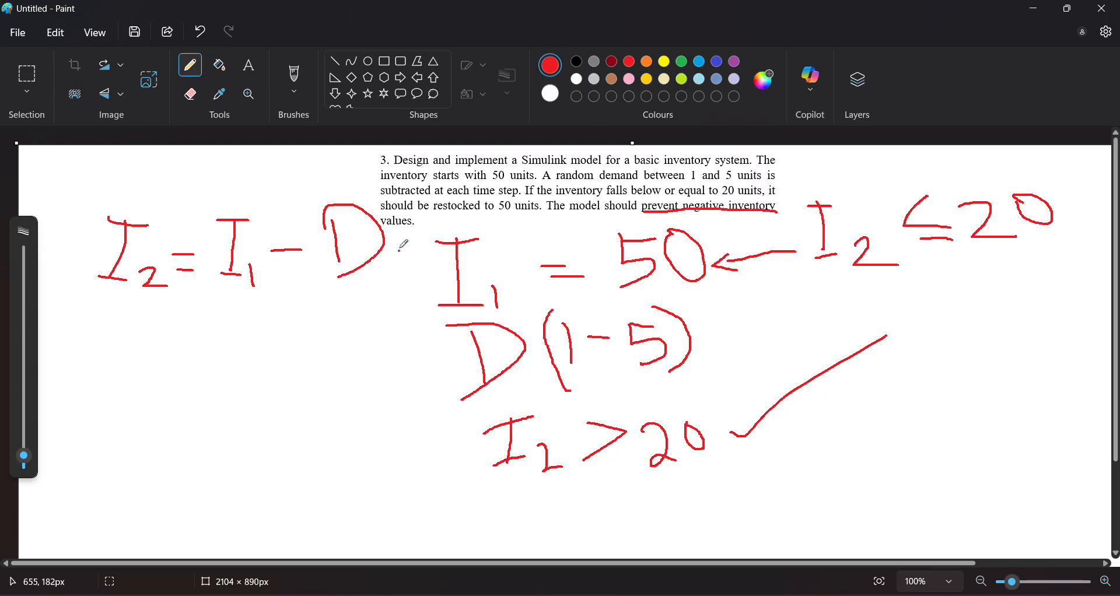
drag(388, 232, 426, 240)
click(221, 328)
Switch to the untitled Simulink model and collapse the Simulink category in the block library.
key(alt+Tab)
key(alt+Tab)
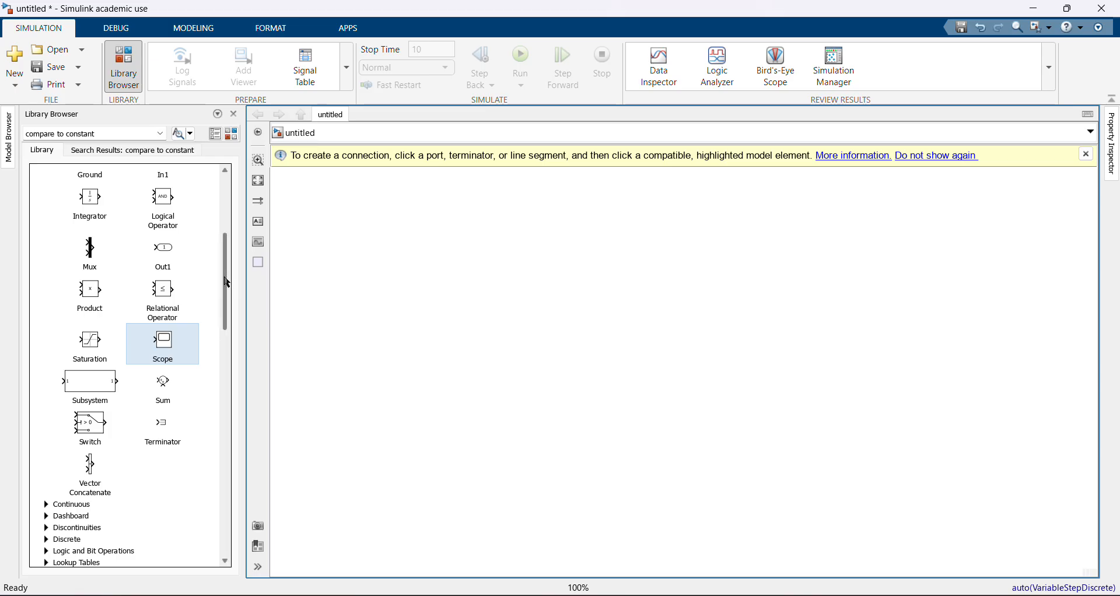
drag(225, 280, 226, 222)
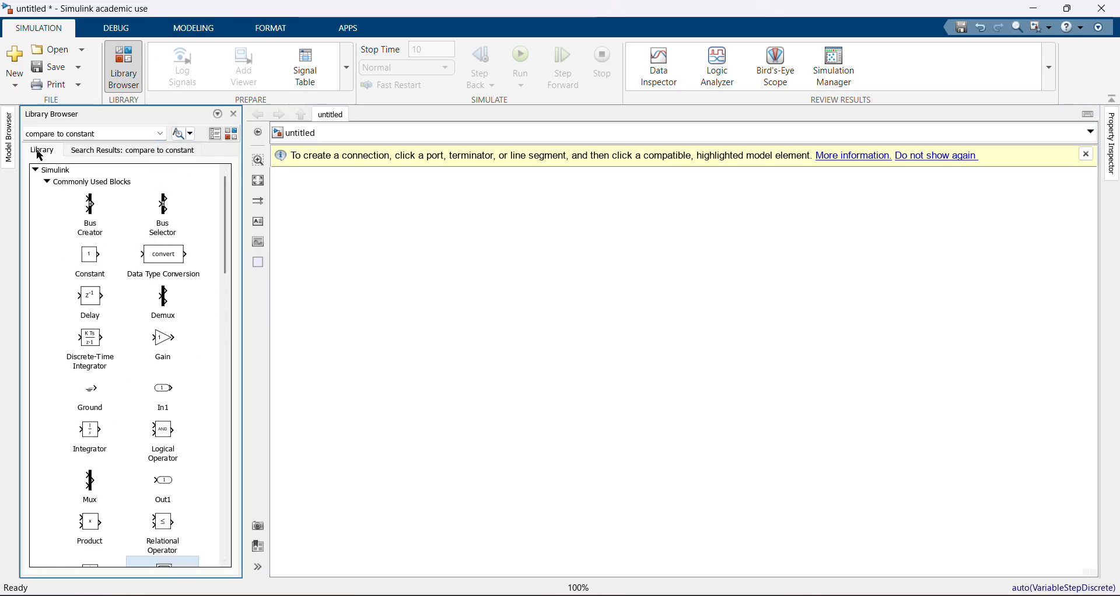
click(35, 171)
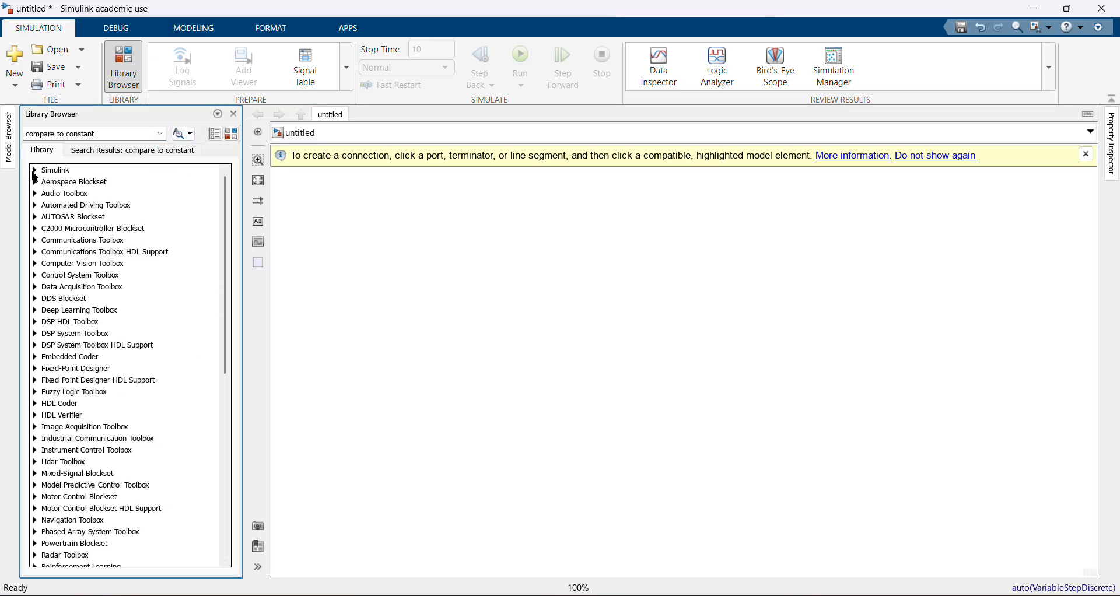
Replace the library search term with "memory" and place a Memory block in the upper part of the empty model.
drag(115, 134, 39, 134)
key(BackSpace)
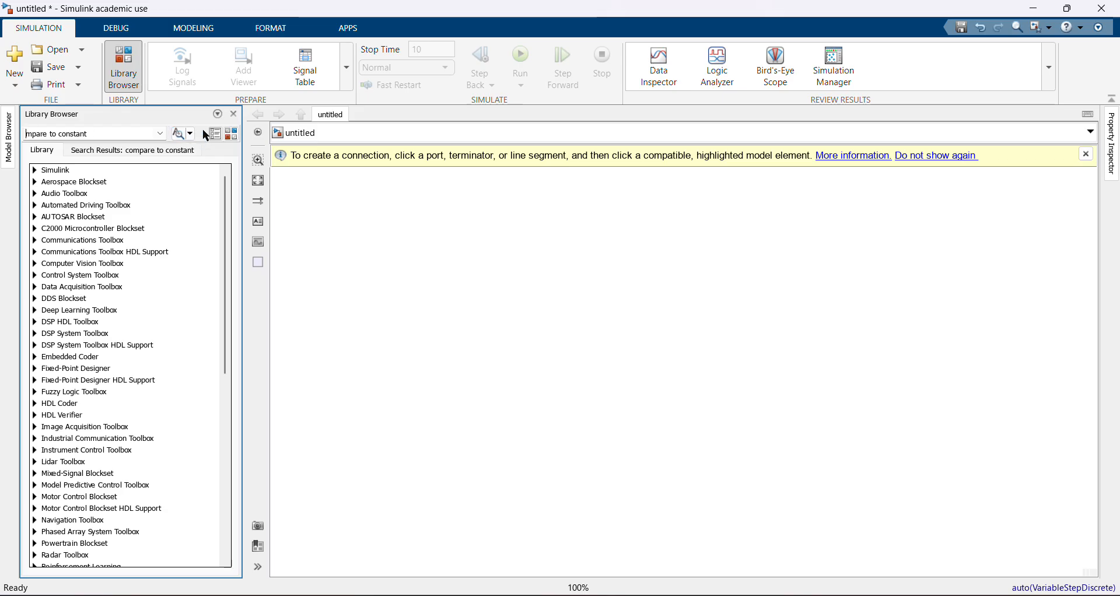
drag(92, 134, 24, 133)
key(BackSpace)
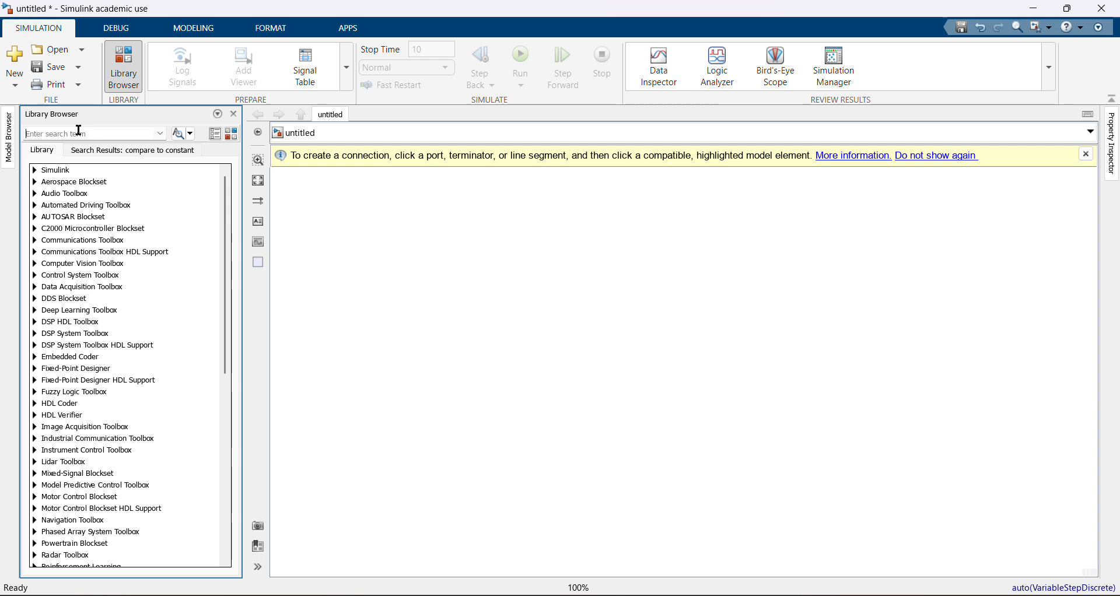
text(mem)
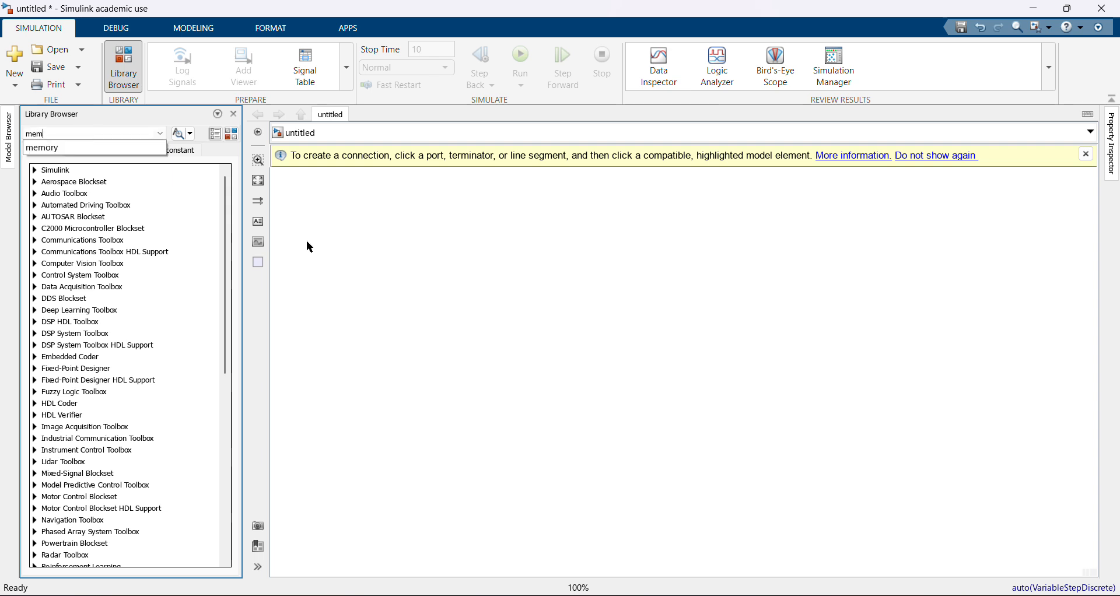
text(ory)
key(Return)
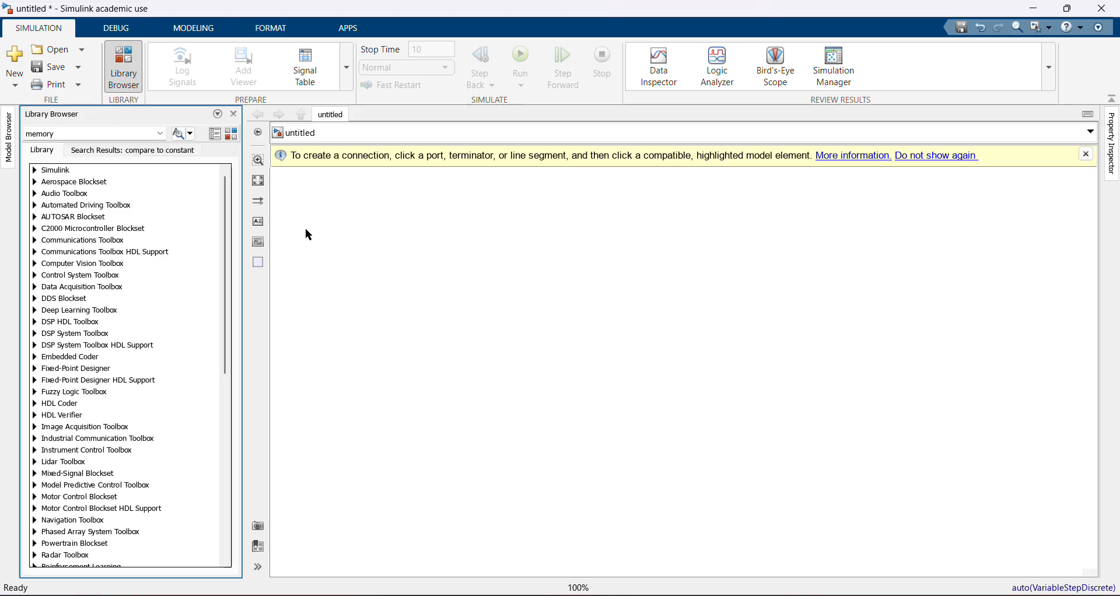
click(127, 133)
key(Return)
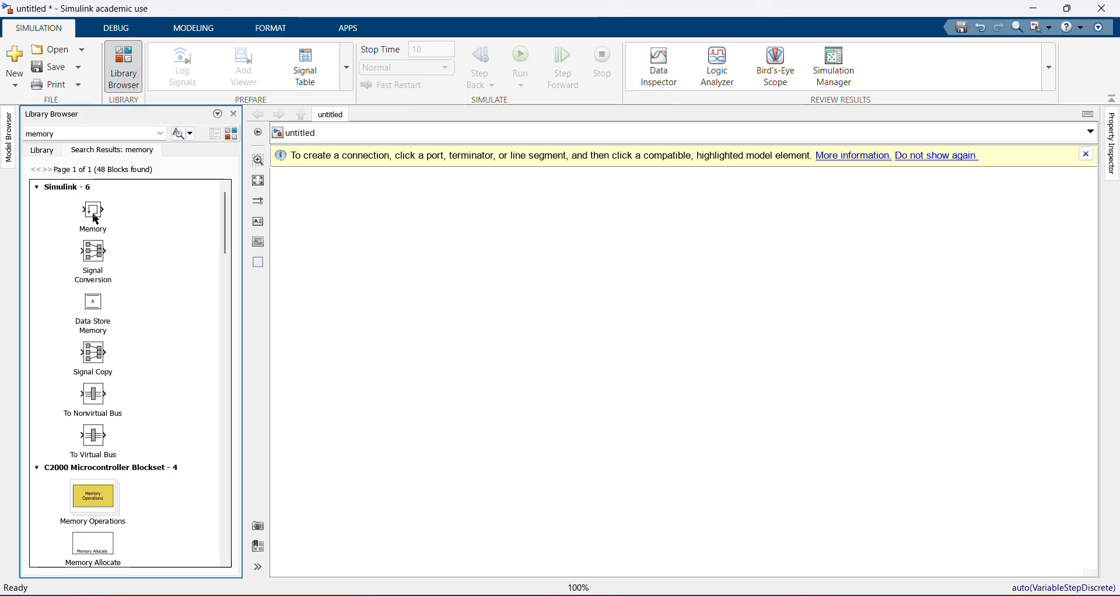
drag(97, 220, 408, 239)
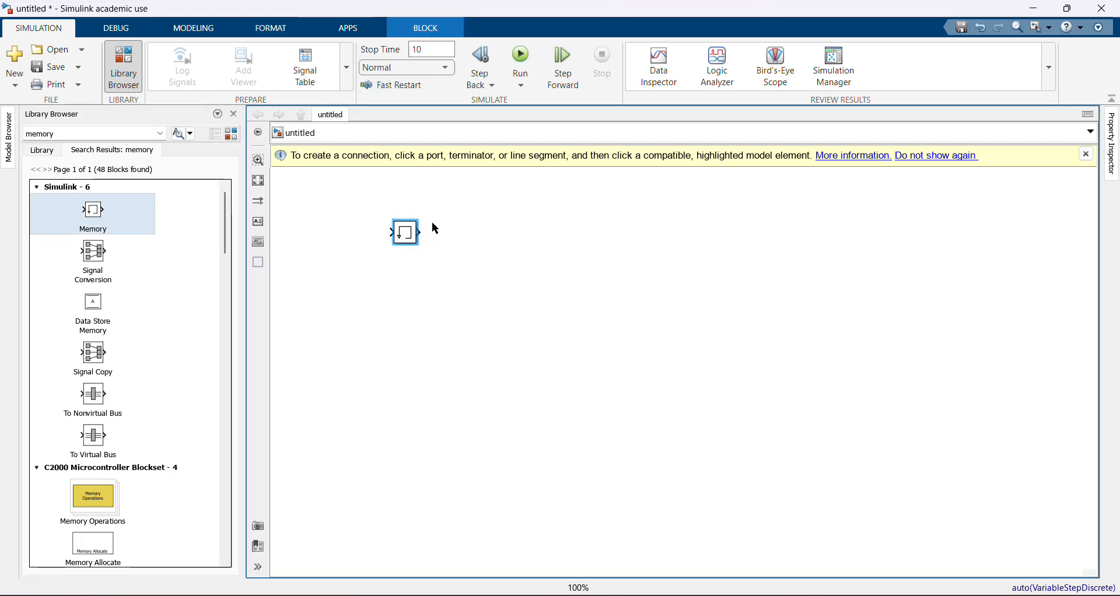
Set the Memory block's initial condition to 50.
click(411, 234)
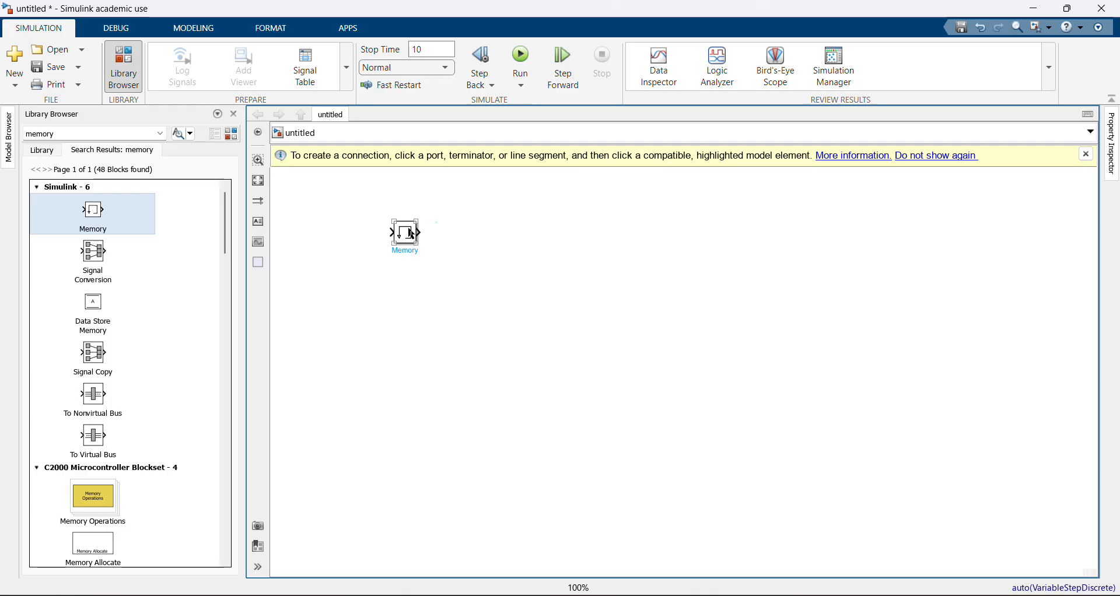
double_click(410, 234)
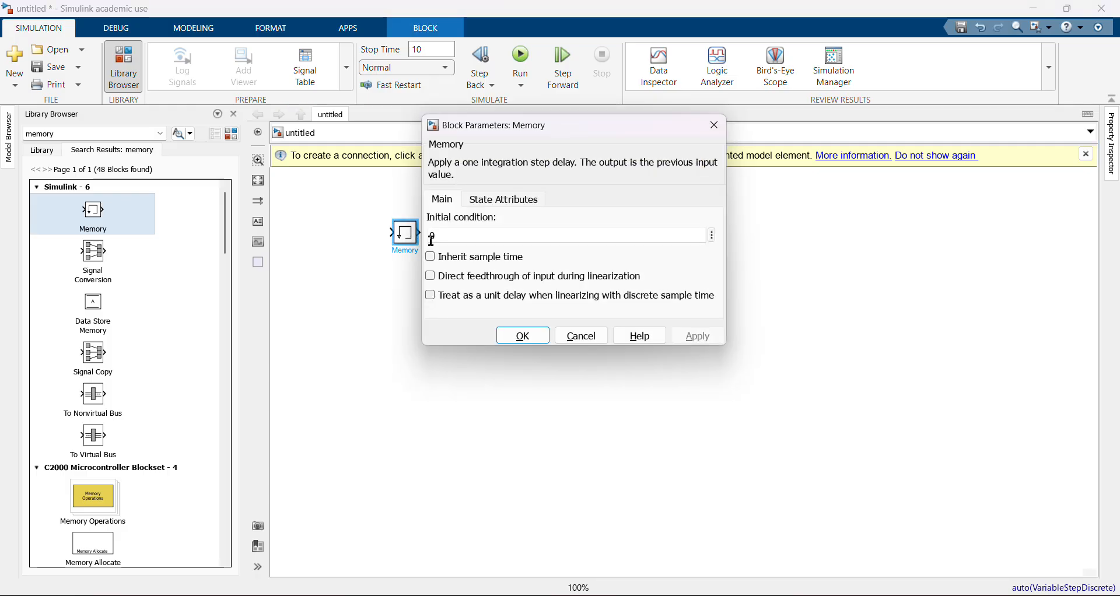
double_click(433, 238)
text(50)
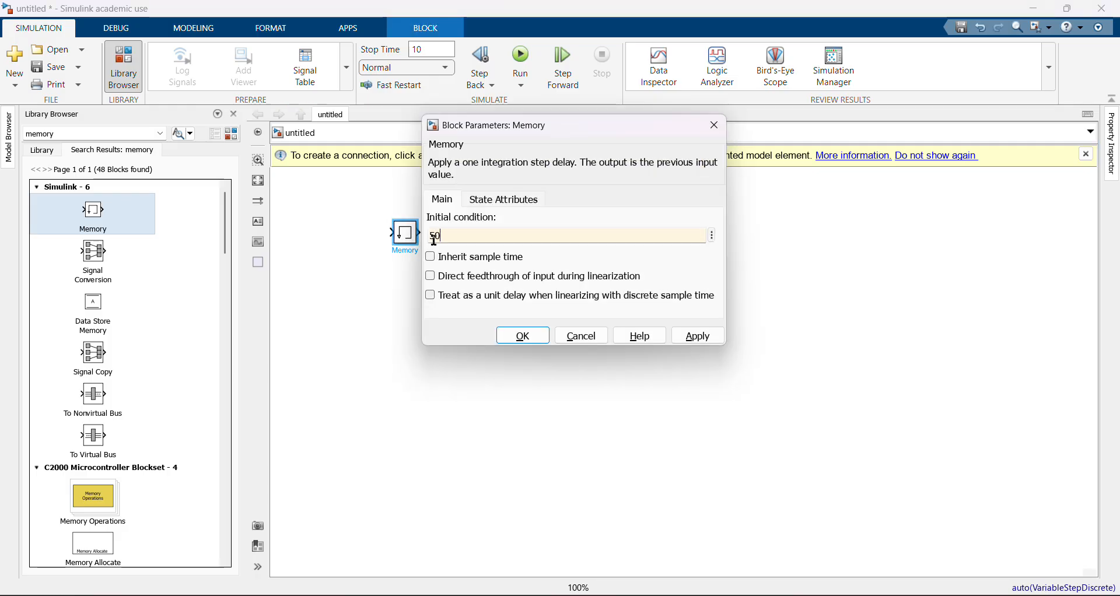
click(521, 337)
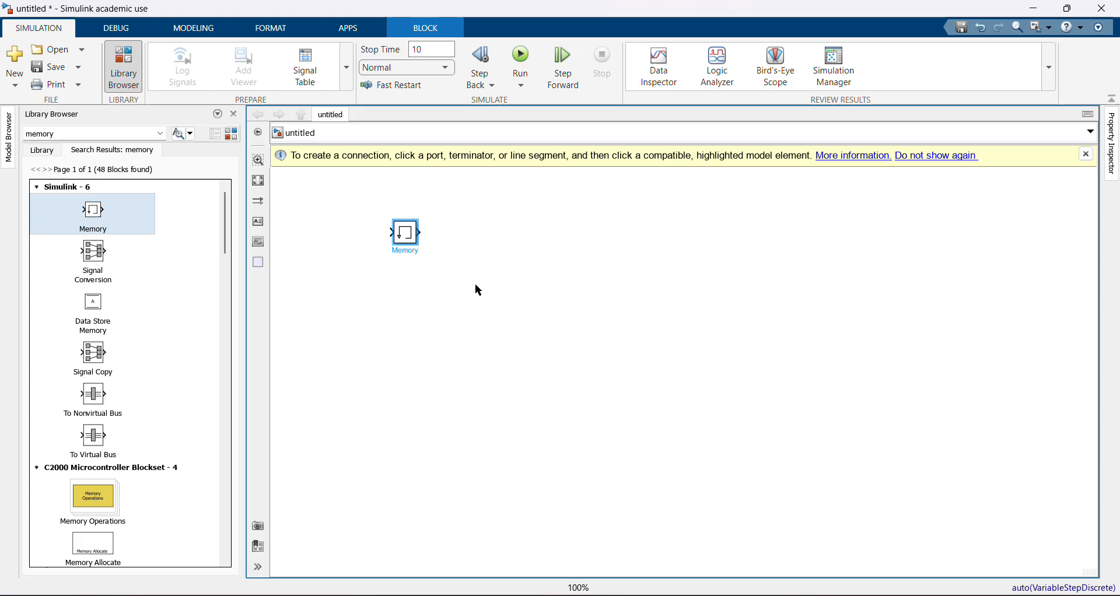
Rename the Memory block as Initial Inventory and return the Library Browser to the full library tree.
double_click(413, 252)
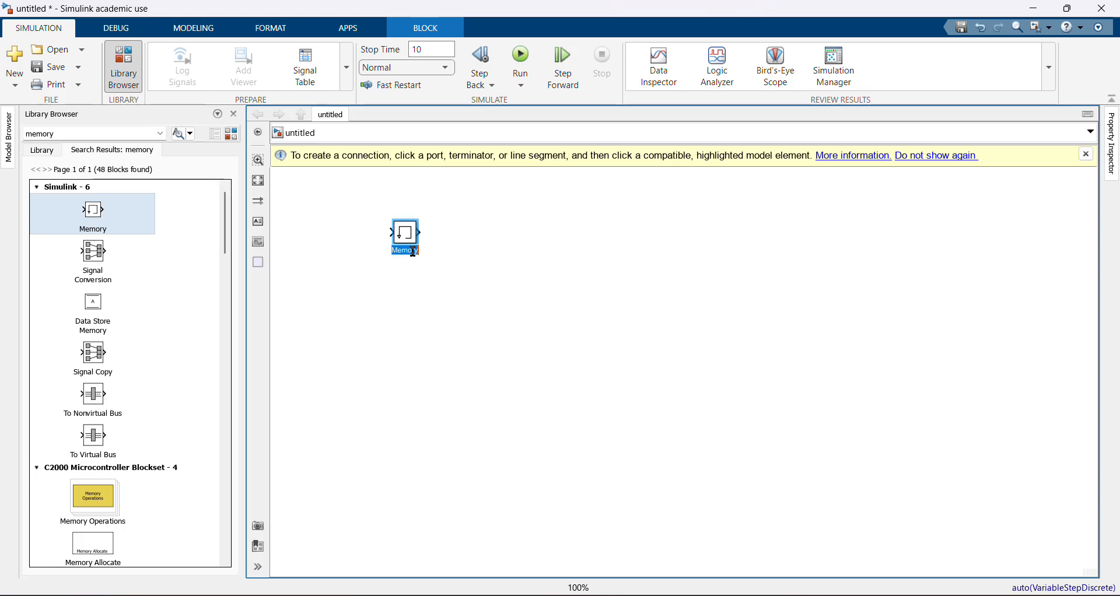
text(Initial Inventory)
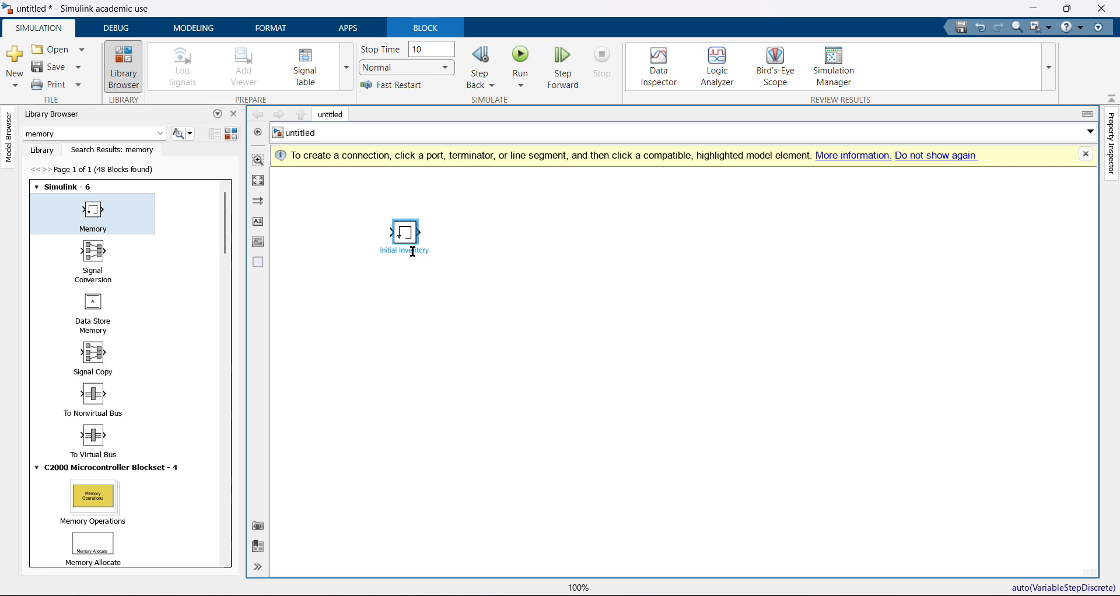
key(Return)
click(42, 151)
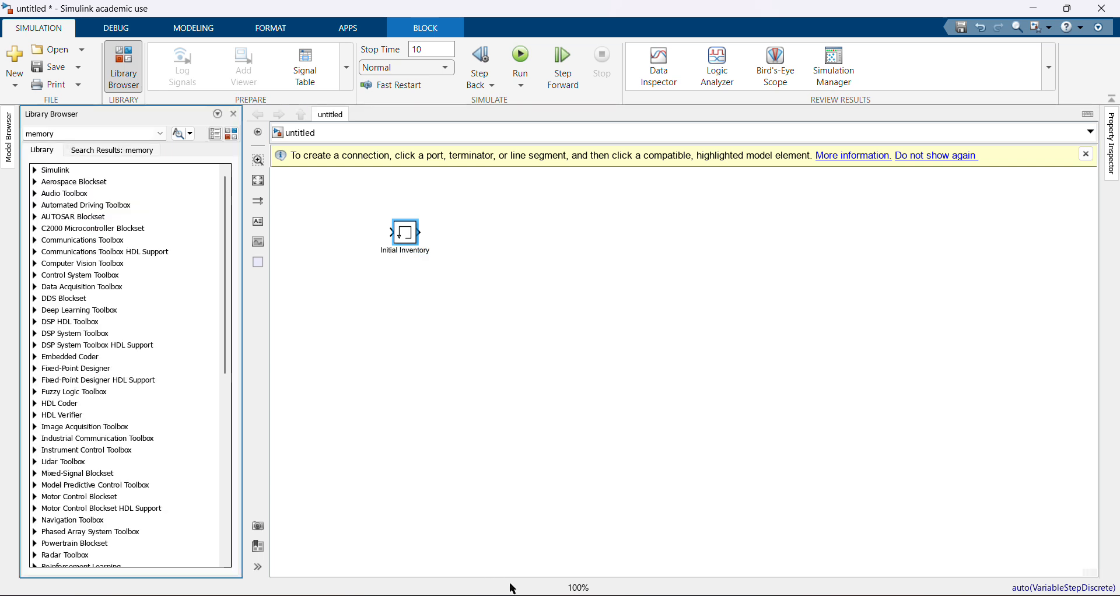
Switch to Paint and underline "random demand" and "1 and 5" in the problem statement.
key(alt+Tab)
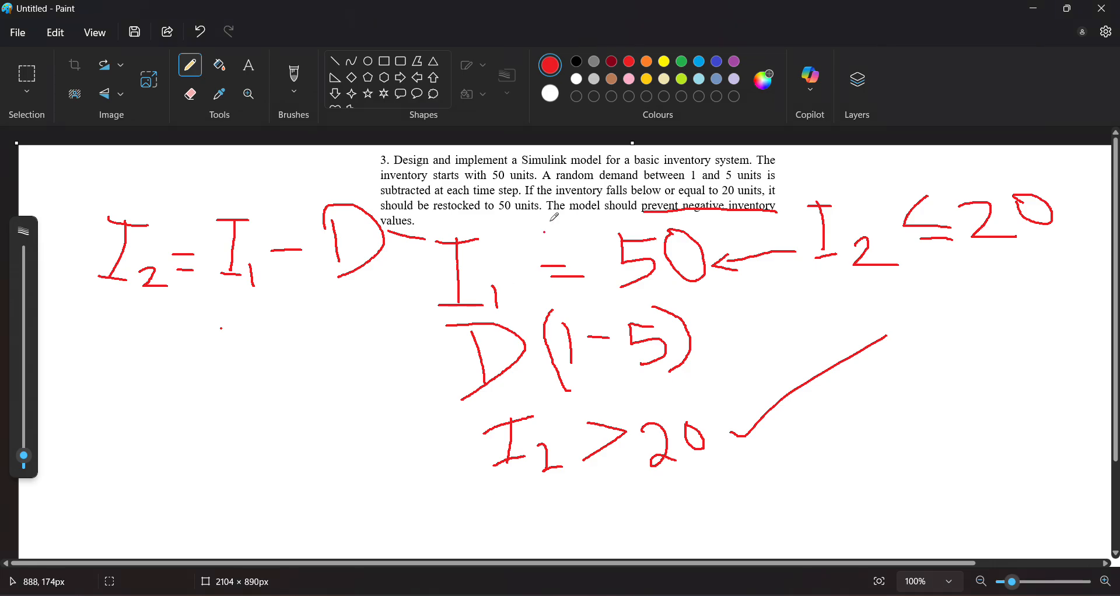
drag(558, 181, 747, 185)
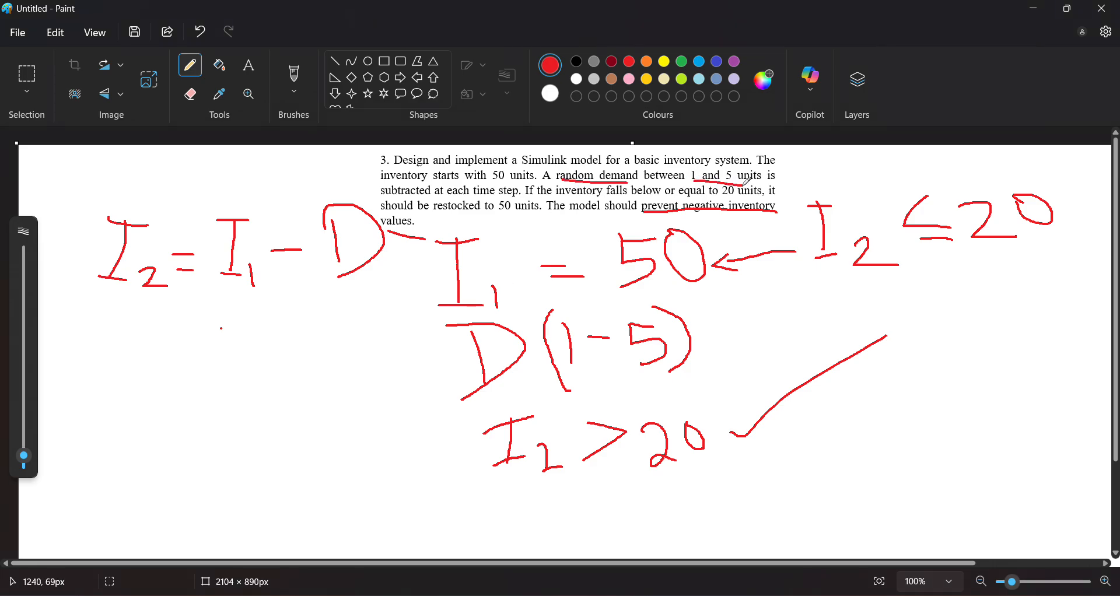
Switch back to Simulink and place a Uniform Random Number block from the Simulink Sources library directly below Initial Inventory.
key(alt+Tab)
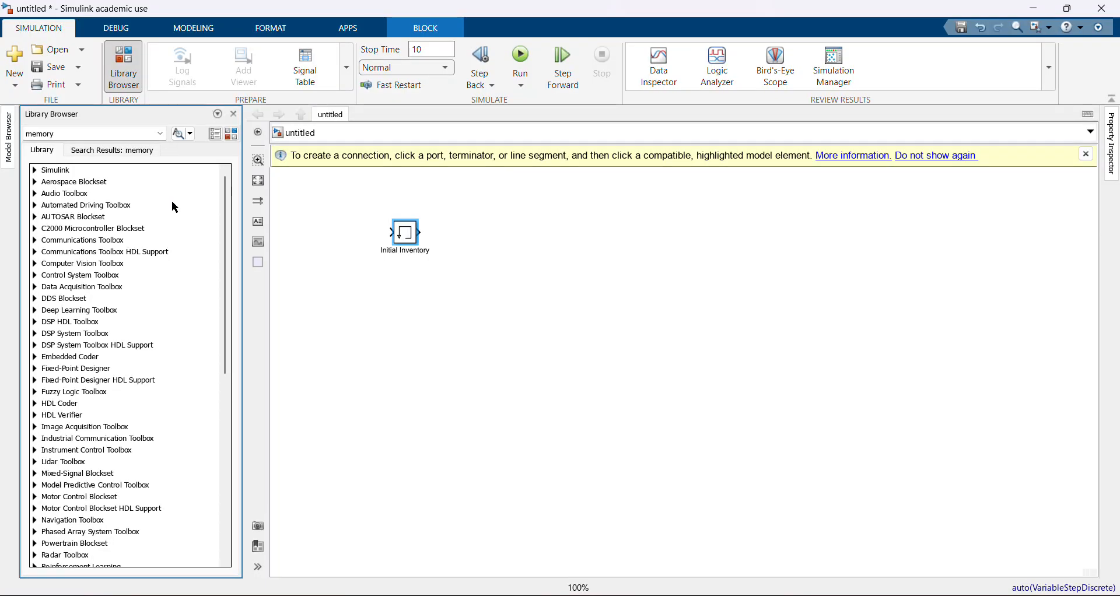
click(34, 171)
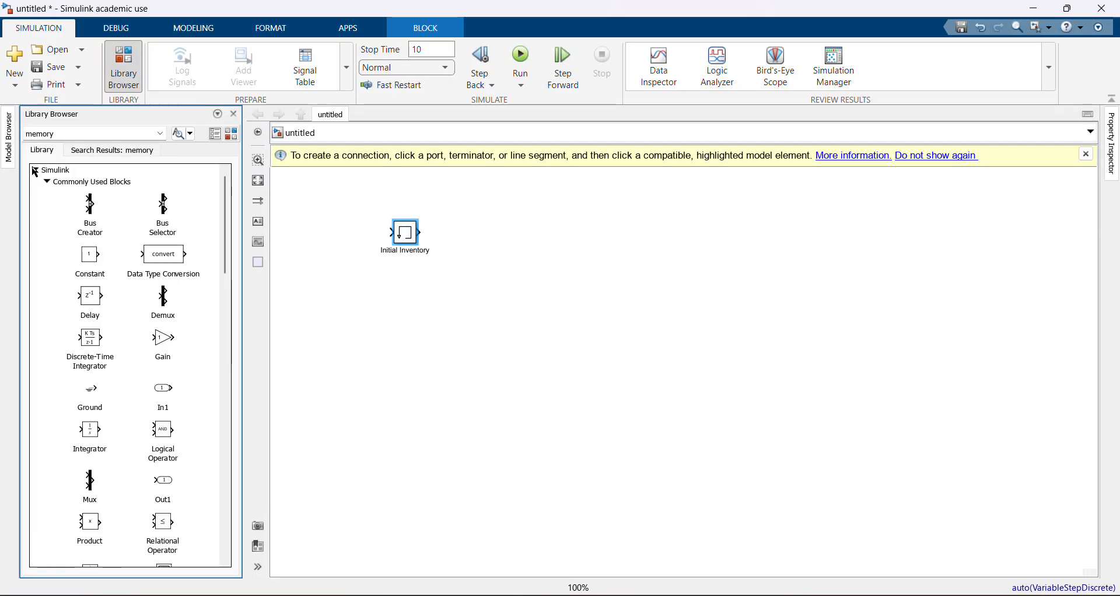
click(46, 181)
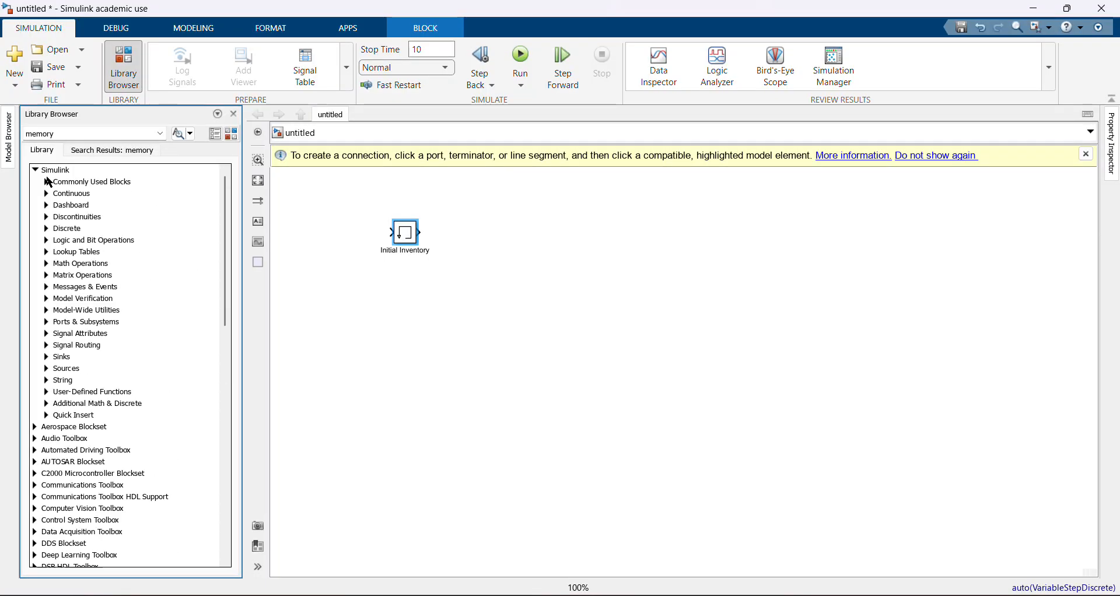
click(47, 369)
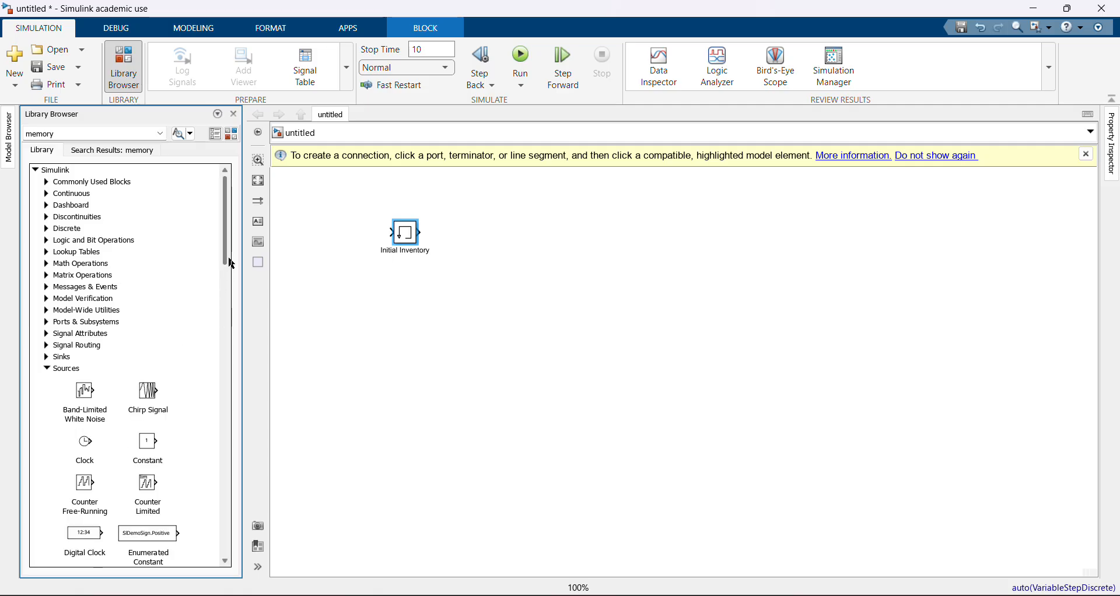
drag(227, 263, 230, 373)
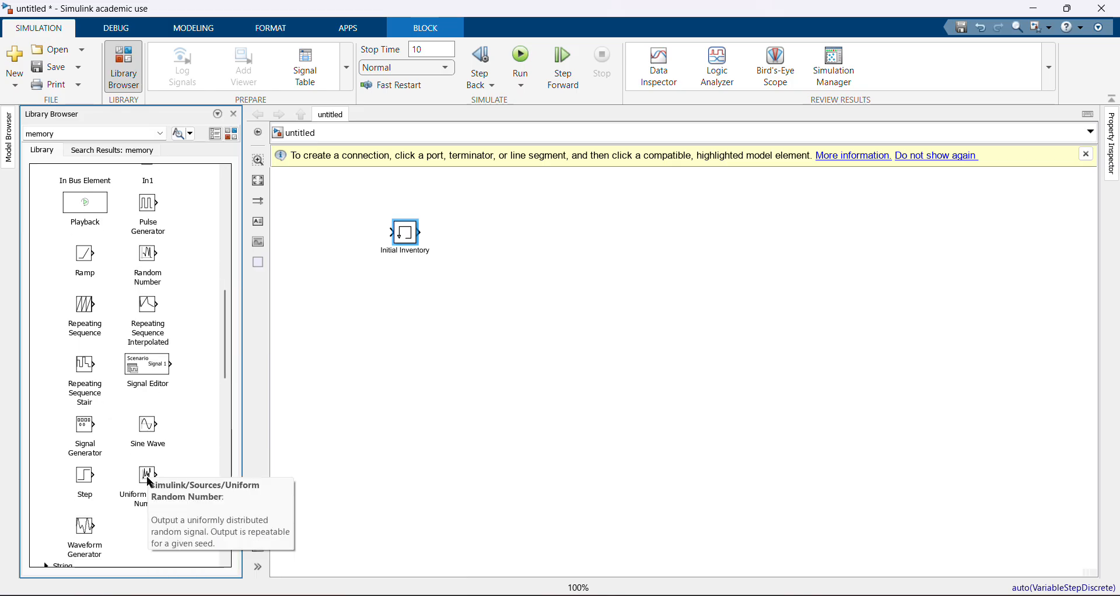
drag(149, 481, 414, 330)
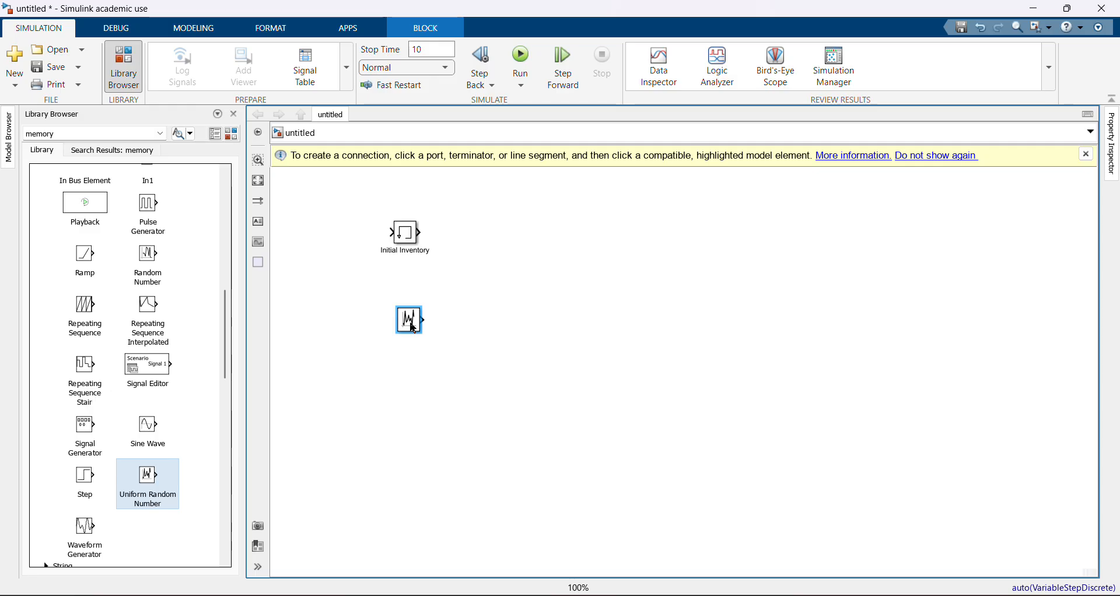
drag(412, 329, 407, 327)
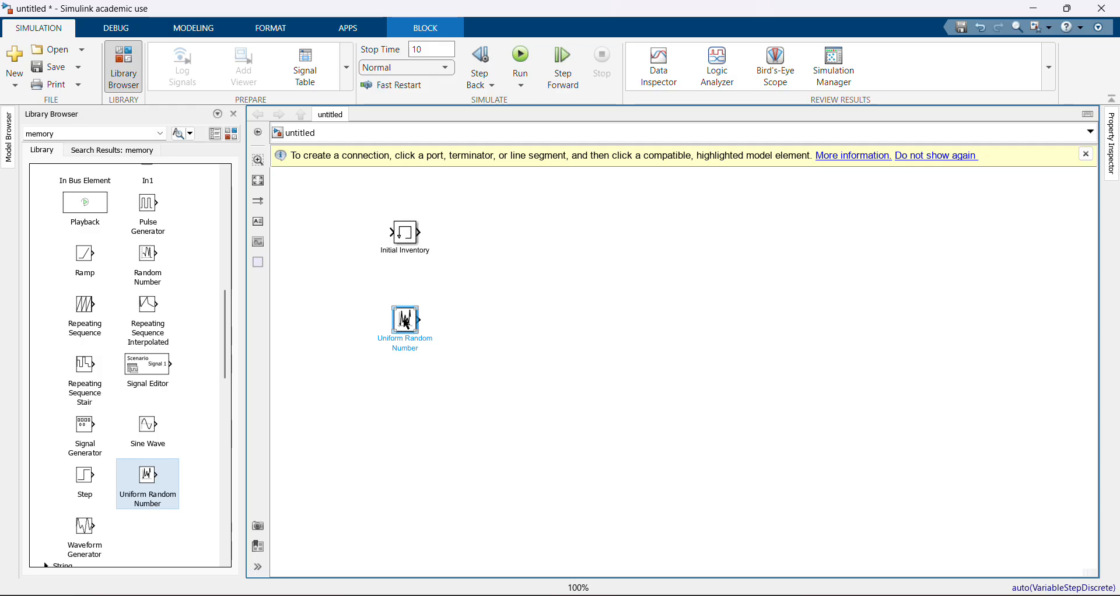
Set the Uniform Random Number block's minimum to 1 and maximum to 5.
double_click(407, 321)
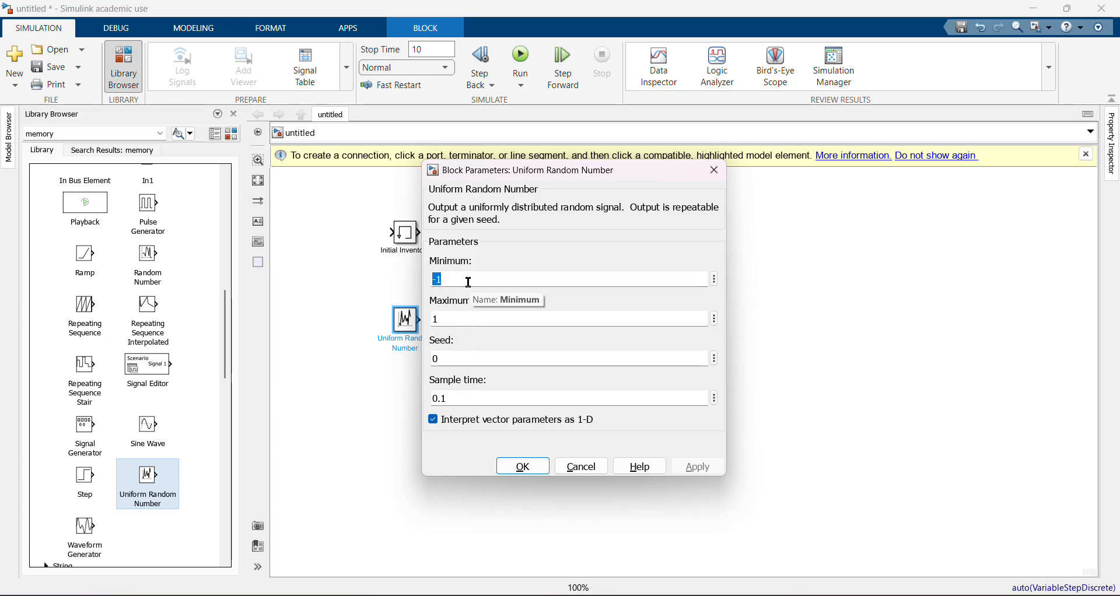
text(1)
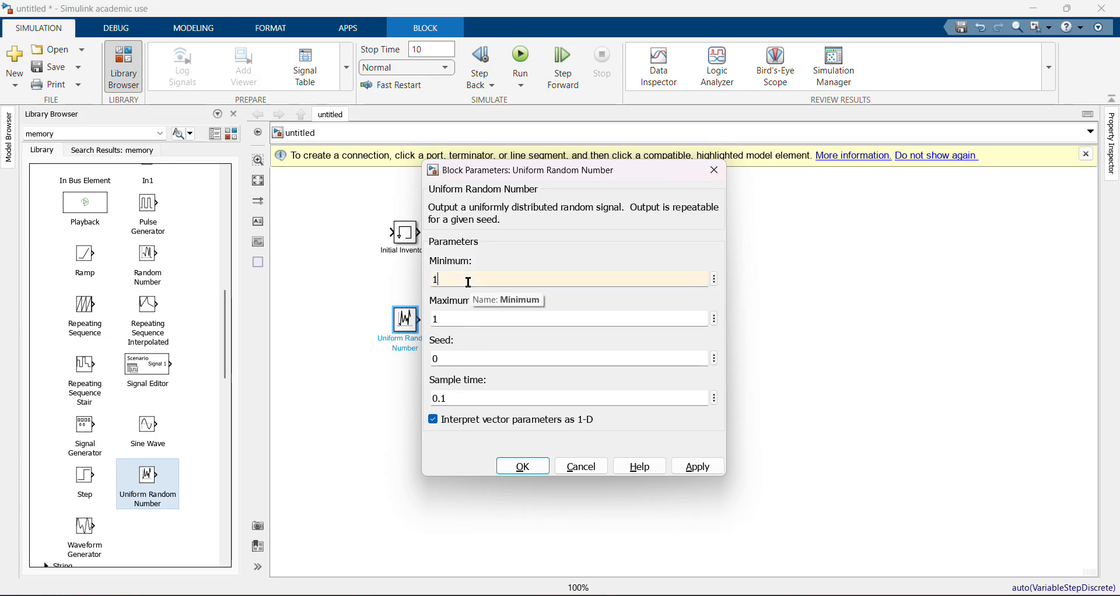
click(482, 321)
text(5)
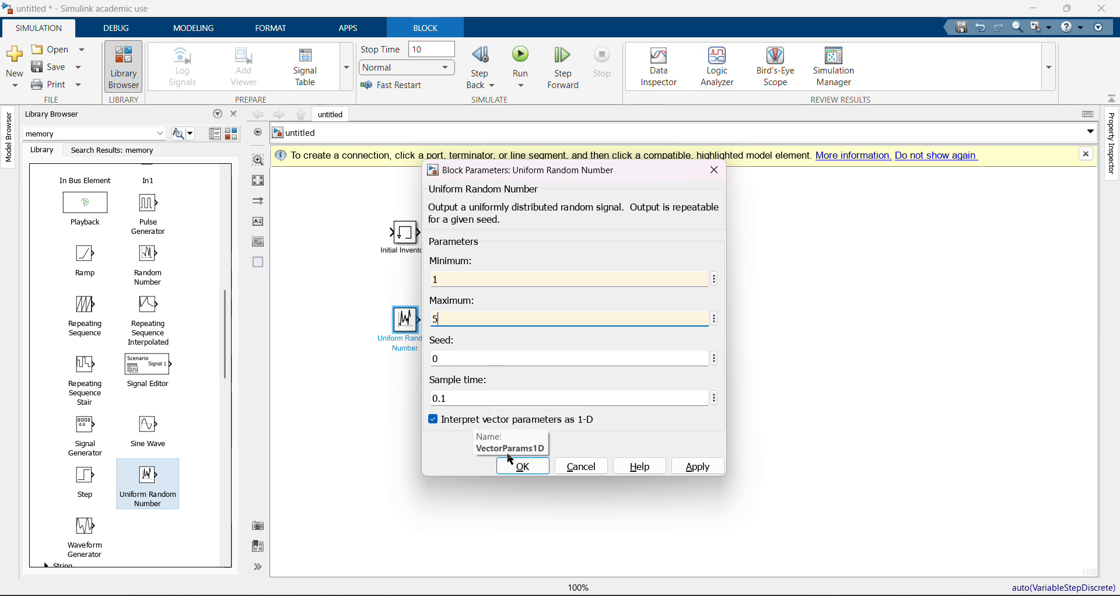
click(525, 467)
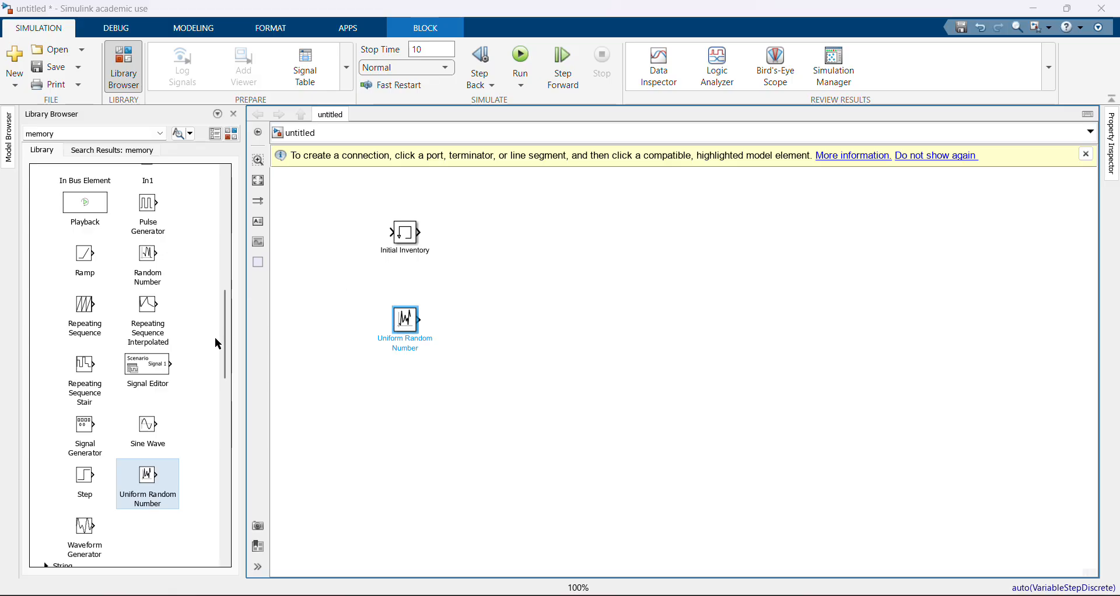
Check the equation in Paint, return to Simulink, and place a Subtract block from Math Operations beside the two existing blocks.
key(alt+Tab)
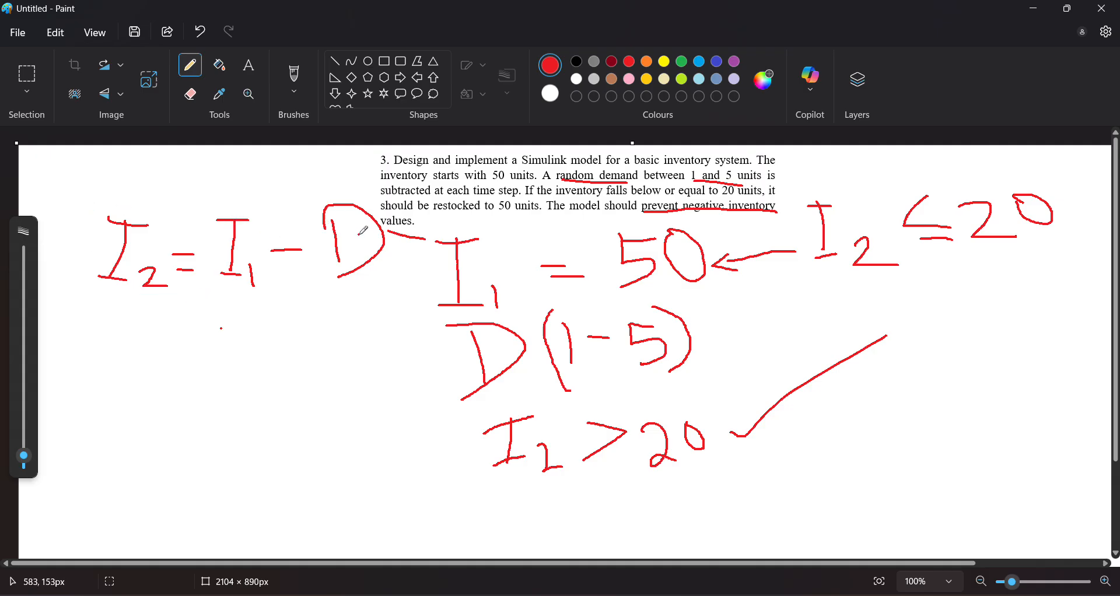
key(alt+Tab)
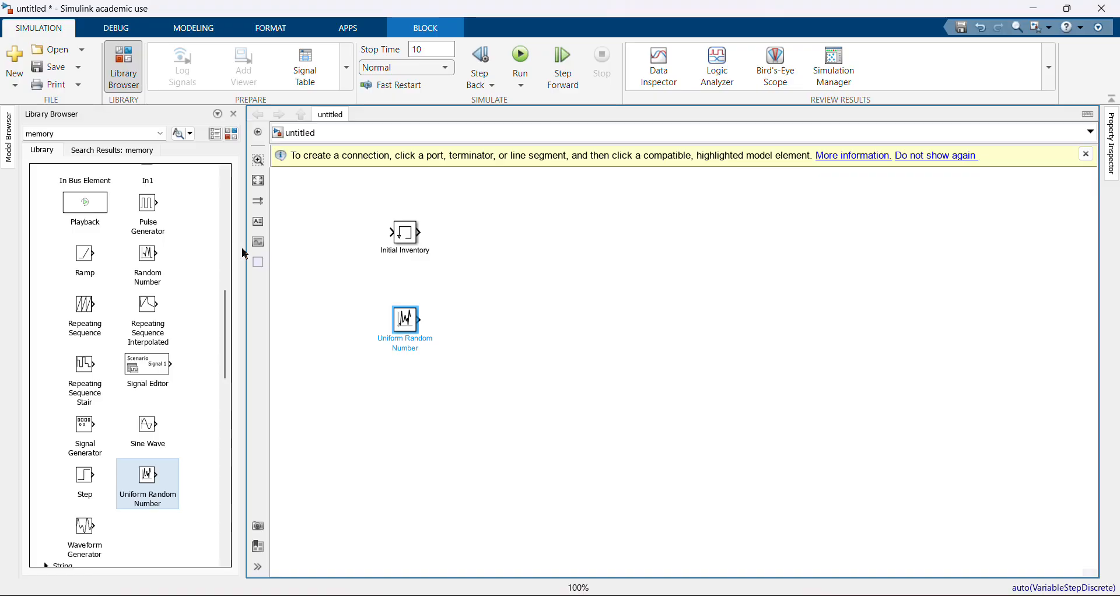
drag(229, 309, 244, 190)
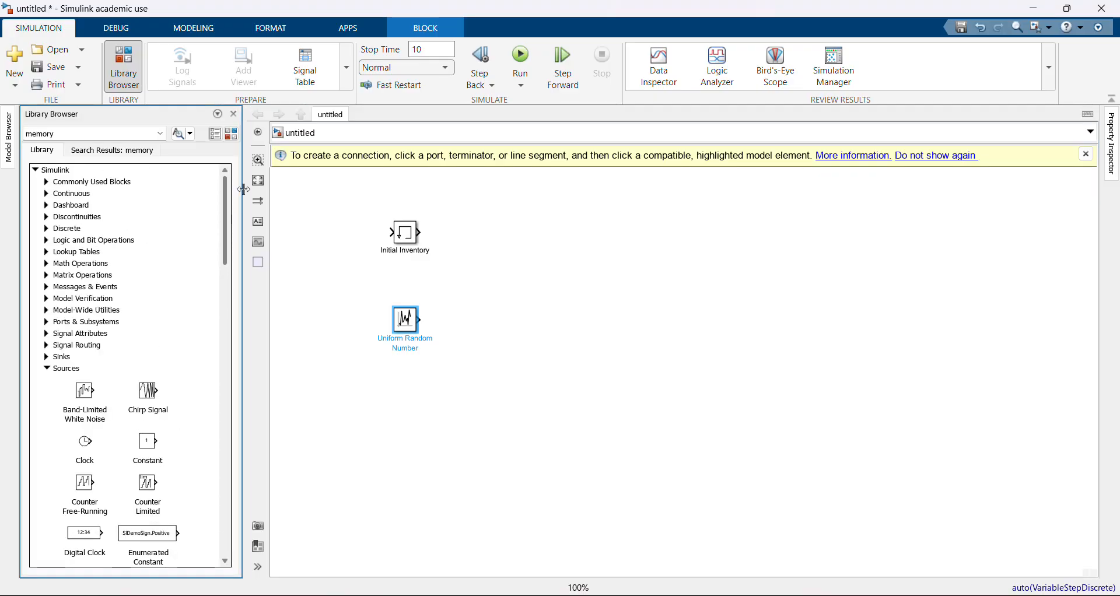
click(45, 370)
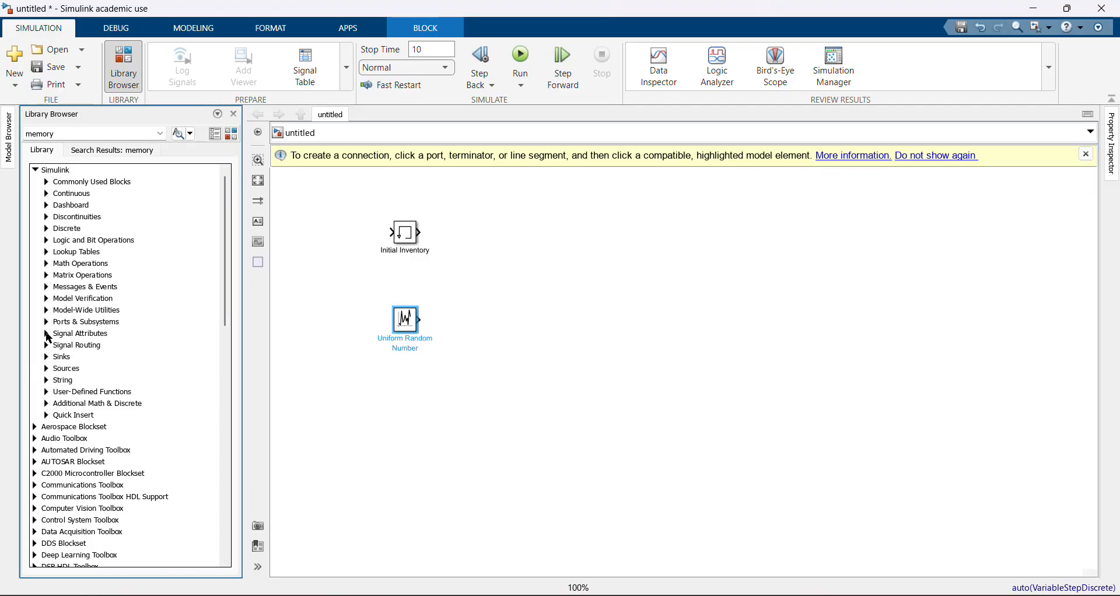
click(47, 264)
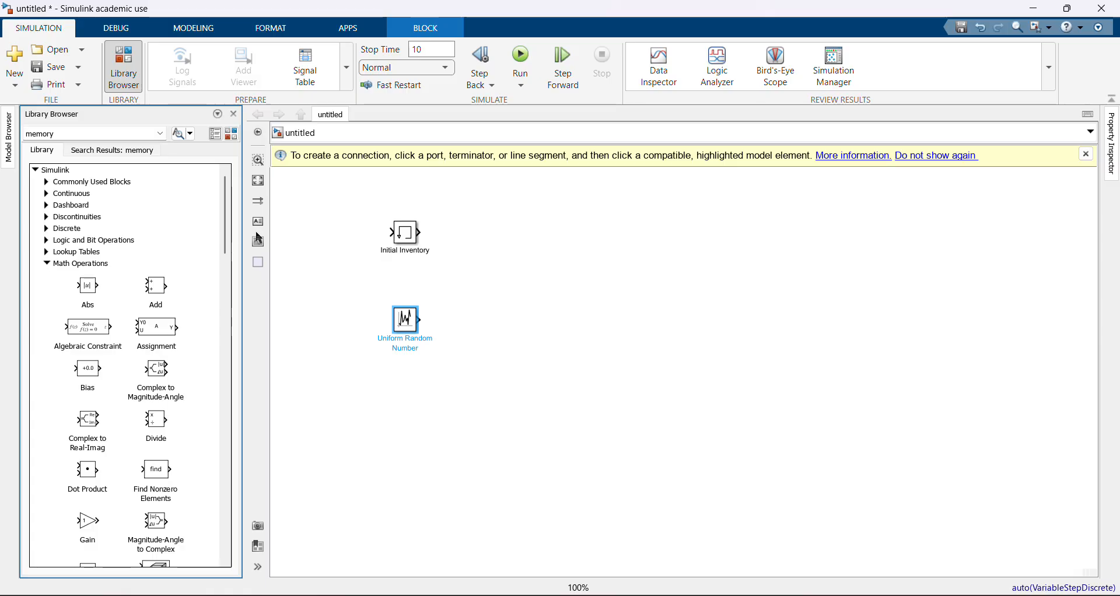
drag(227, 253, 220, 370)
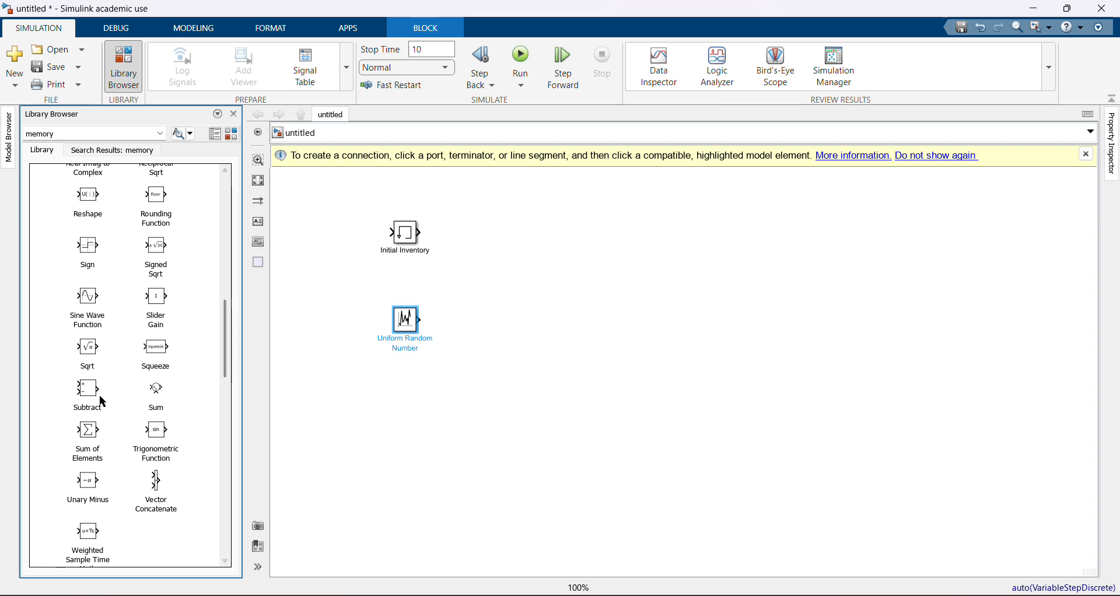
click(84, 388)
drag(84, 388, 488, 278)
Lower the Initial Inventory block slightly, and connect it to the Subtract block's plus input and the random number block to the minus input.
drag(399, 239, 399, 257)
click(423, 253)
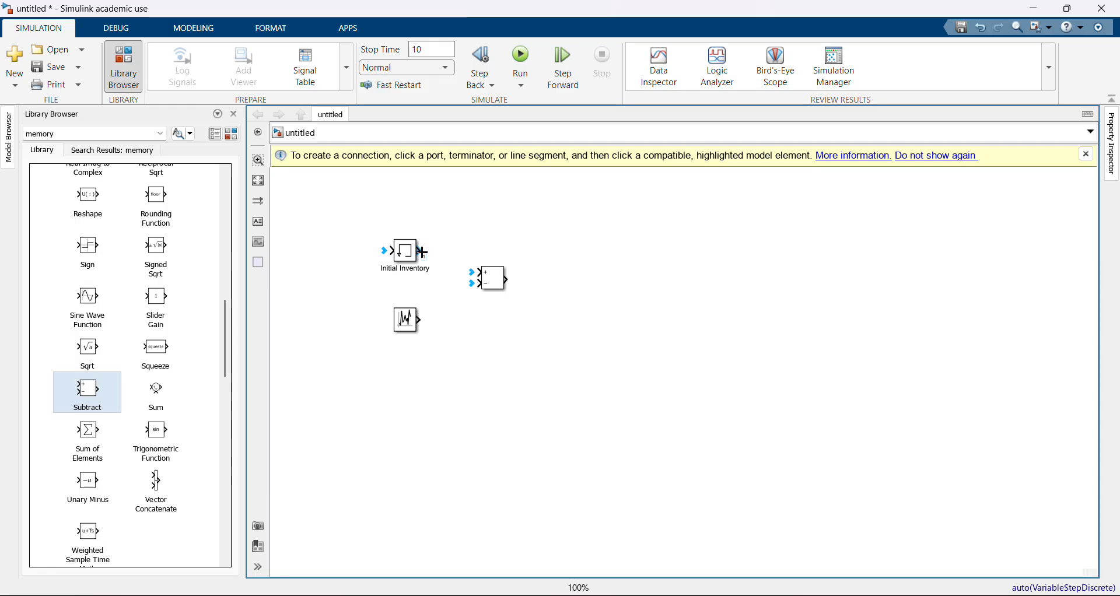
click(472, 276)
click(474, 286)
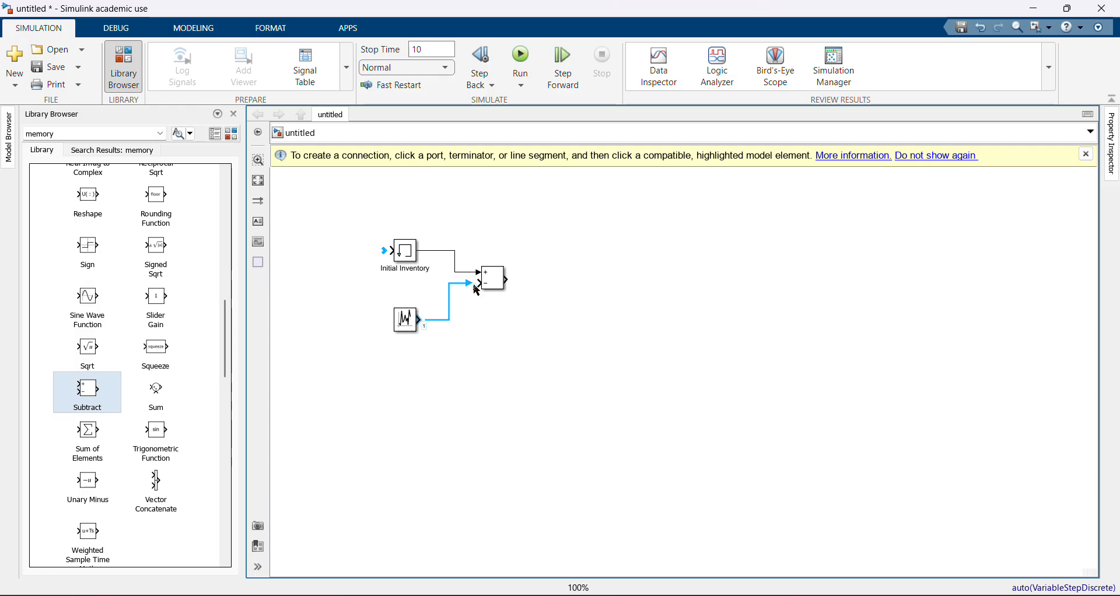
Rename the Uniform Random Number block as Random Demand.
click(407, 328)
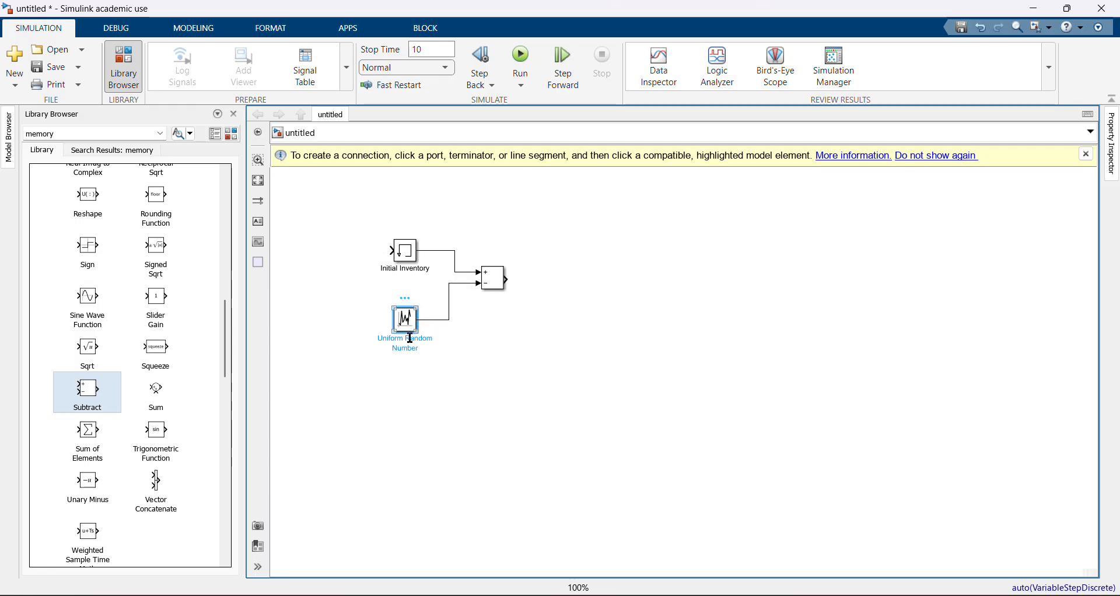
double_click(410, 339)
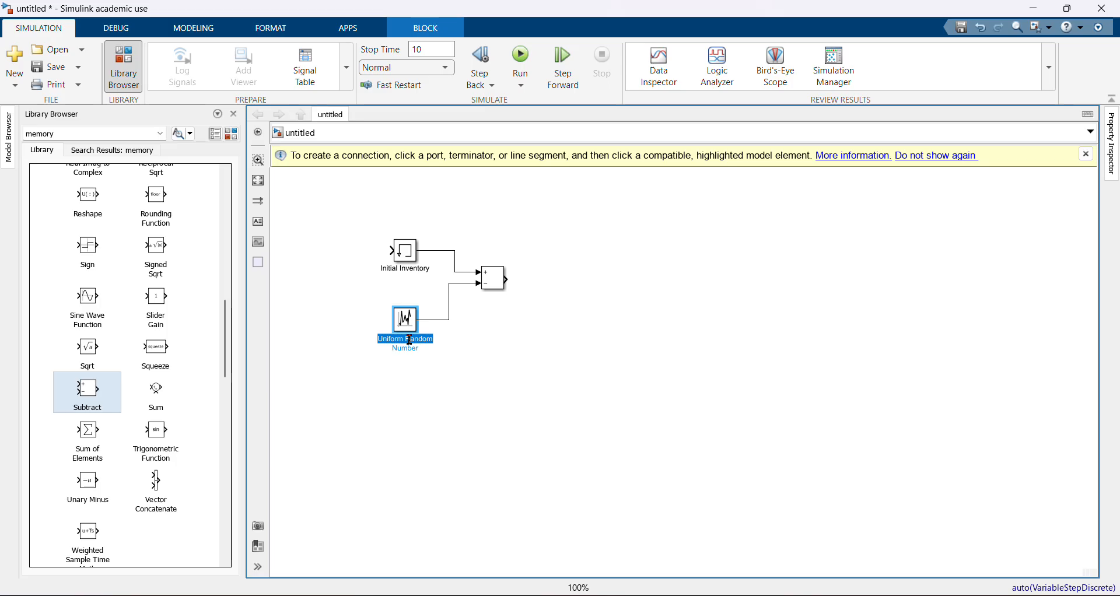
drag(419, 348, 380, 339)
text(Random Demand)
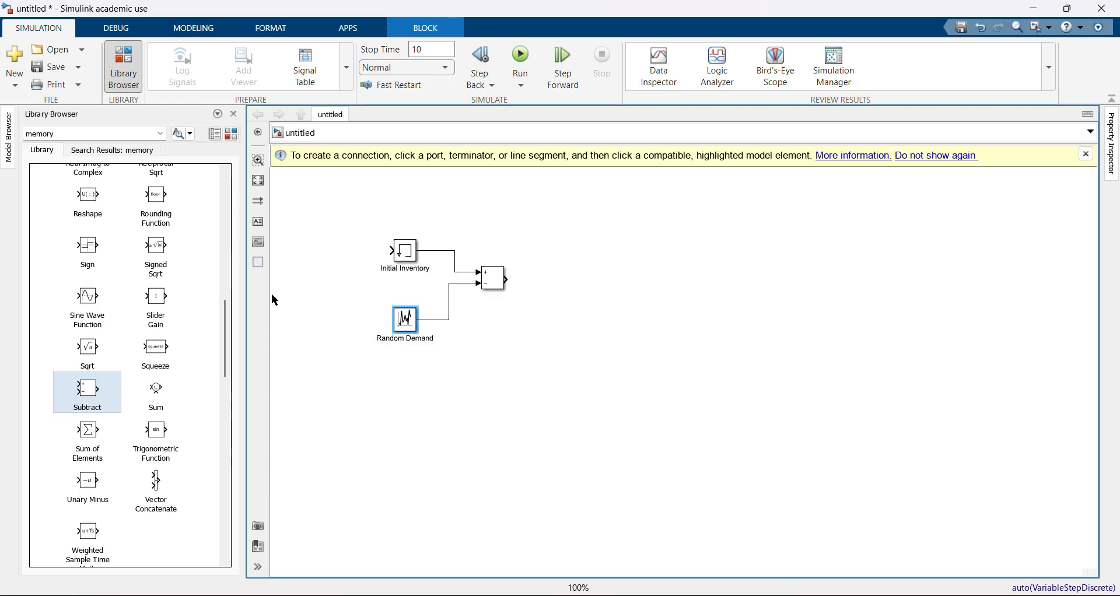
Recheck the problem statement in Paint, search the Simulink library for "saturation", and place a Saturation block after the Subtract block.
key(alt+Tab)
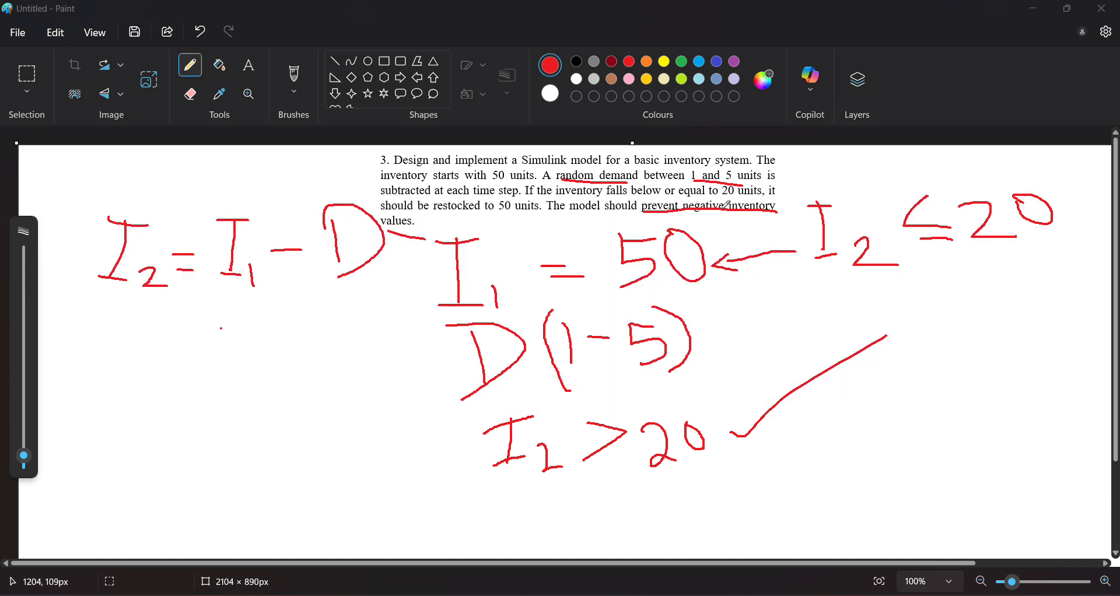
key(alt+Tab)
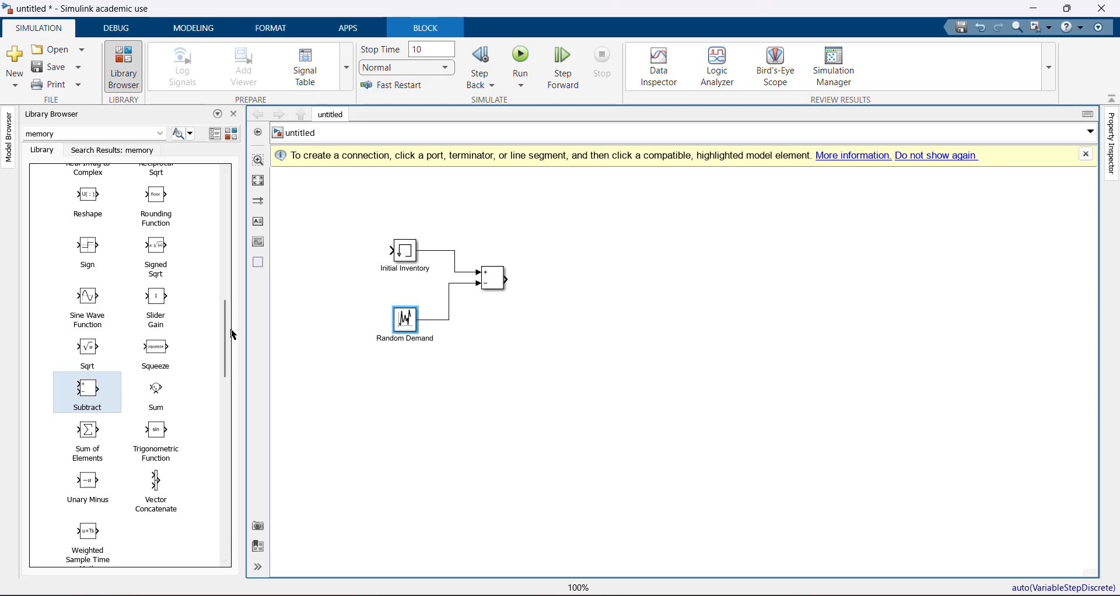
drag(226, 331, 225, 207)
click(46, 264)
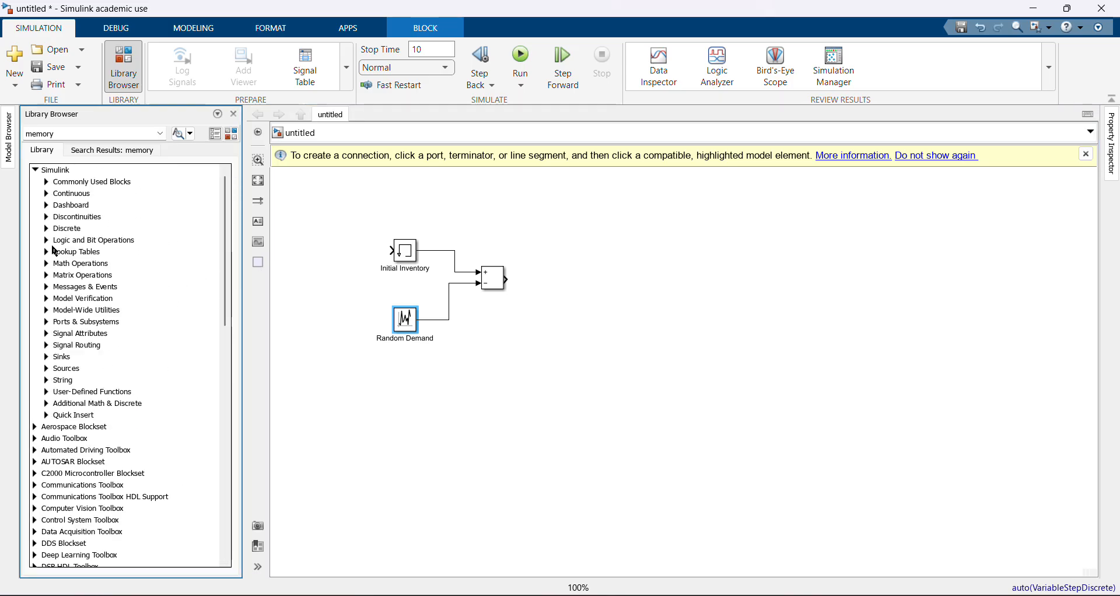
double_click(69, 135)
text(Saturation)
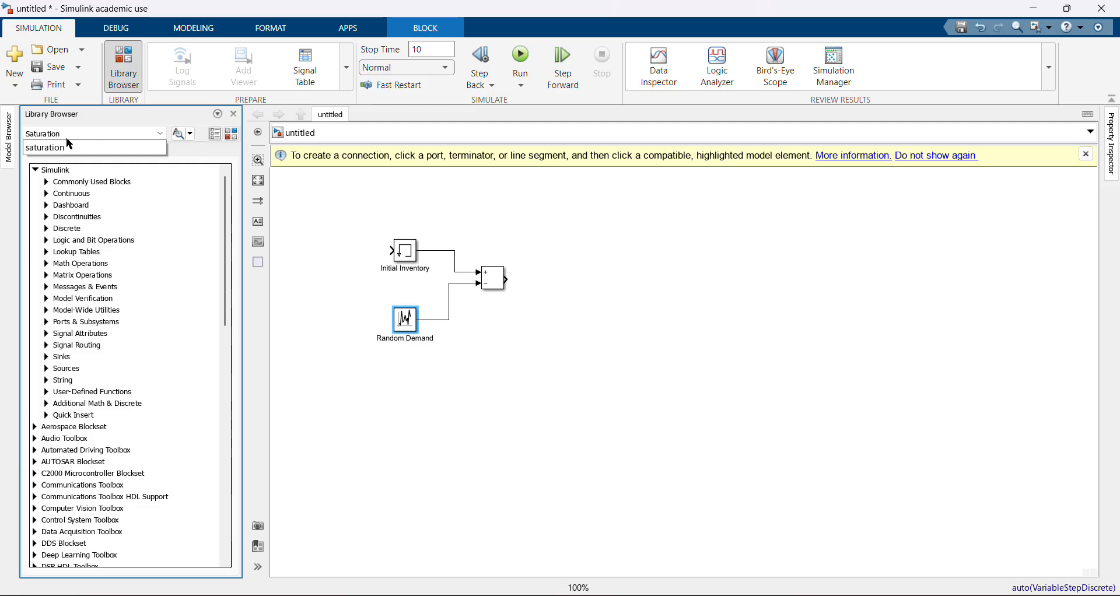
click(67, 141)
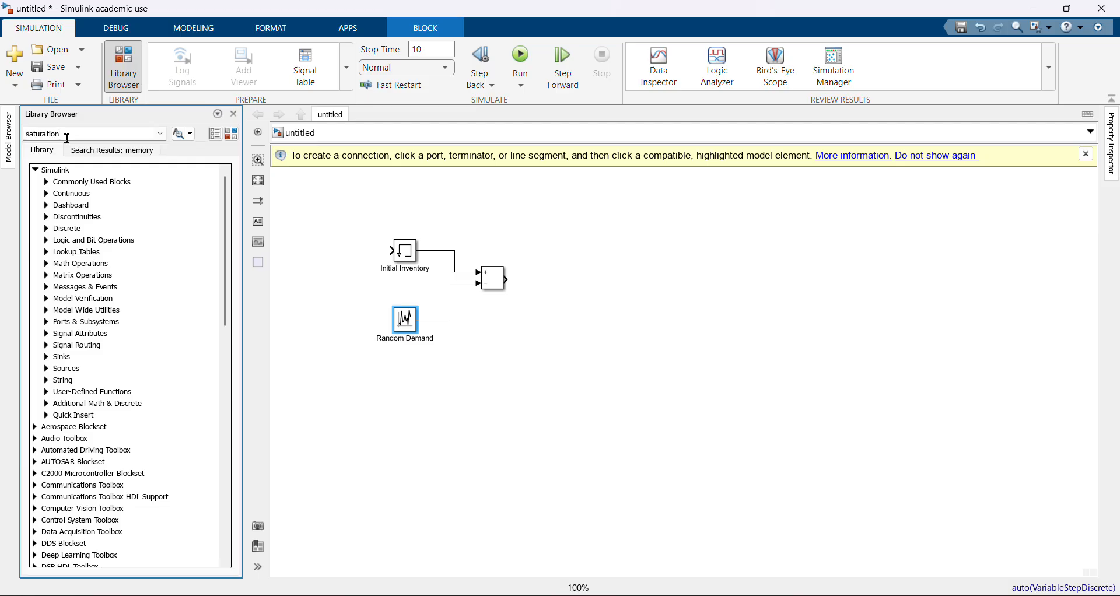
key(Return)
click(86, 213)
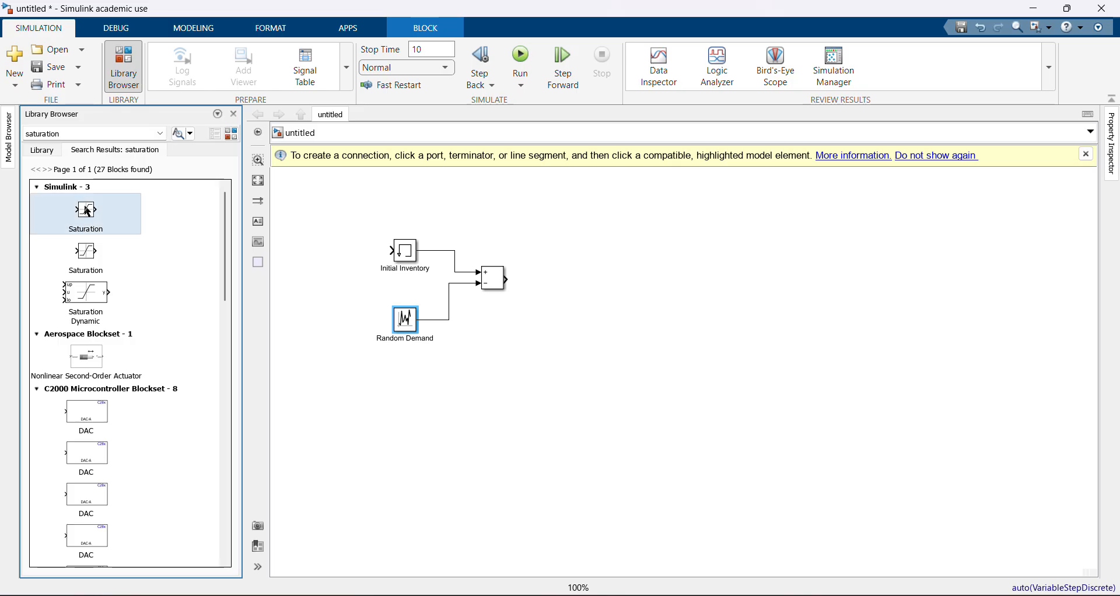
mouse_move(85, 205)
mouse_down()
mouse_move(168, 301)
mouse_move(354, 274)
mouse_move(613, 260)
mouse_move(570, 289)
mouse_move(565, 282)
mouse_up()
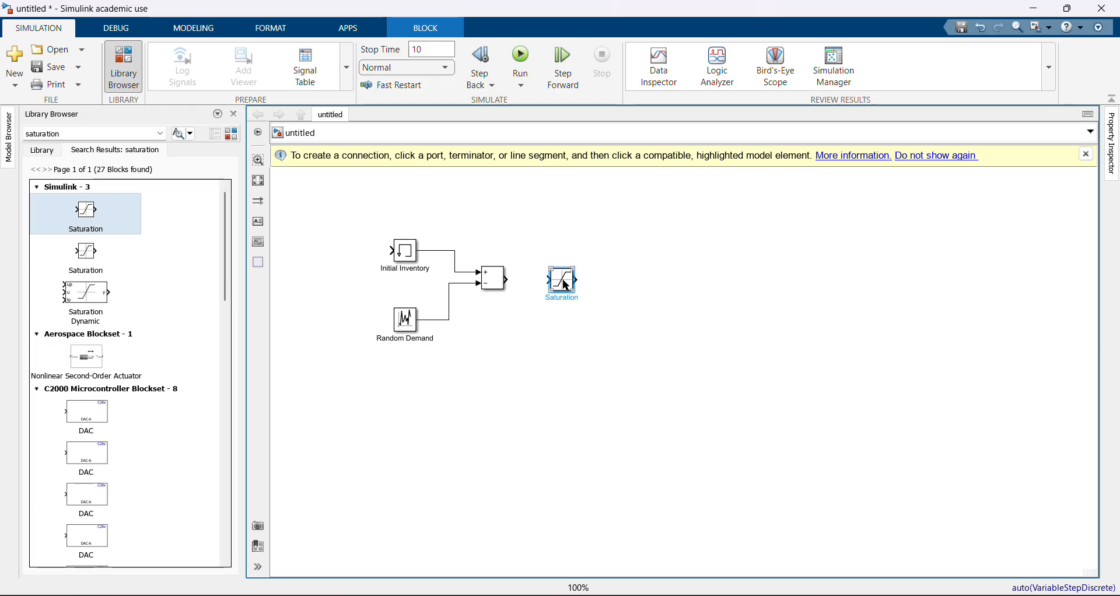
Set the Saturation block's upper limit to 100 and lower limit to 0, and connect the Subtract block's output to its input.
double_click(565, 283)
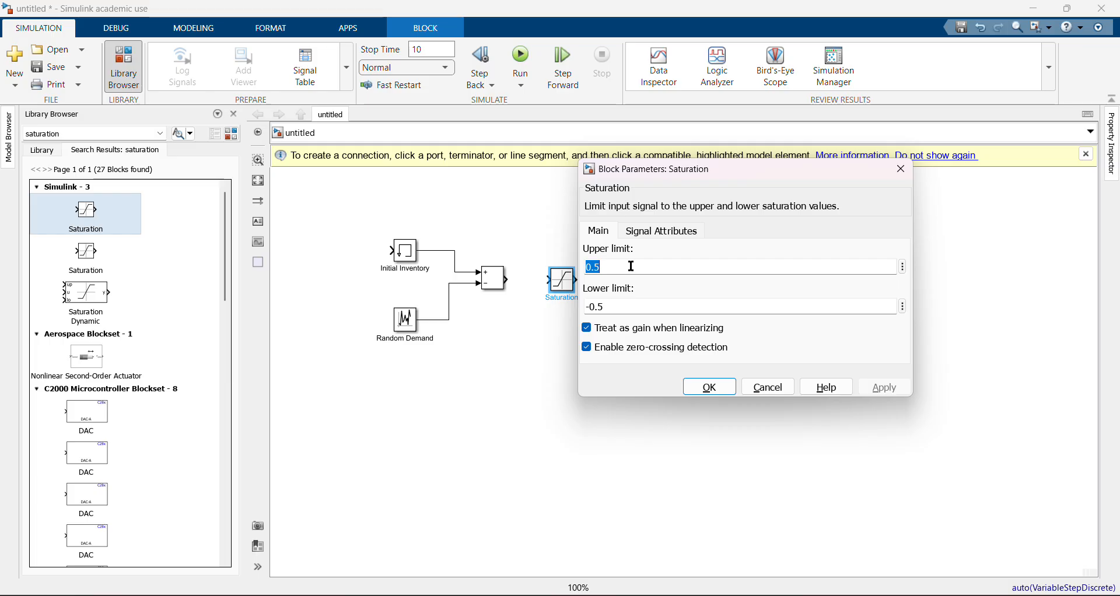
text(100)
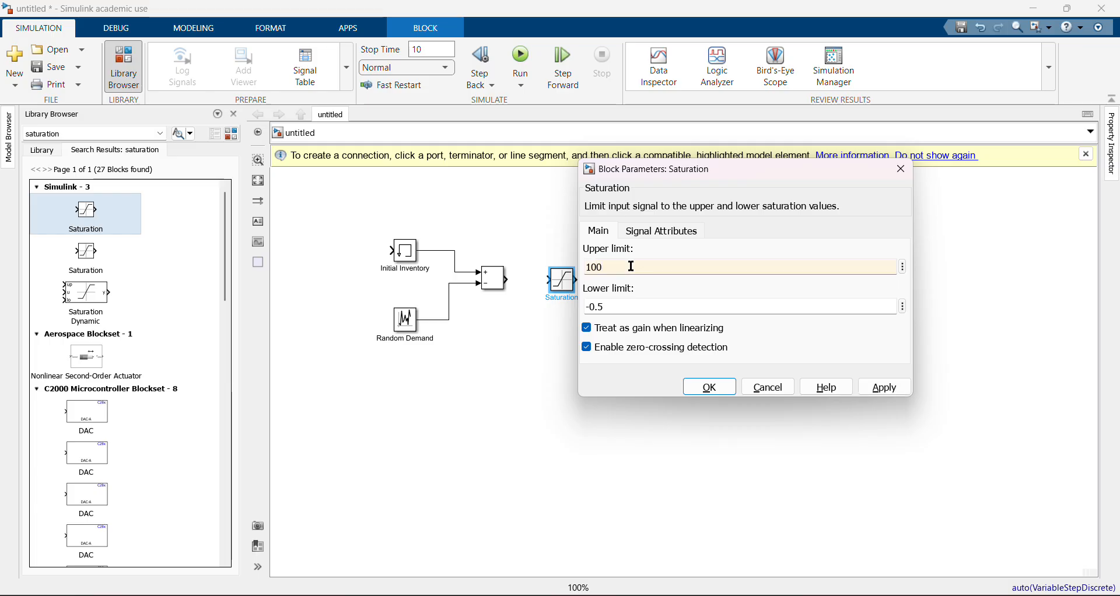
double_click(618, 304)
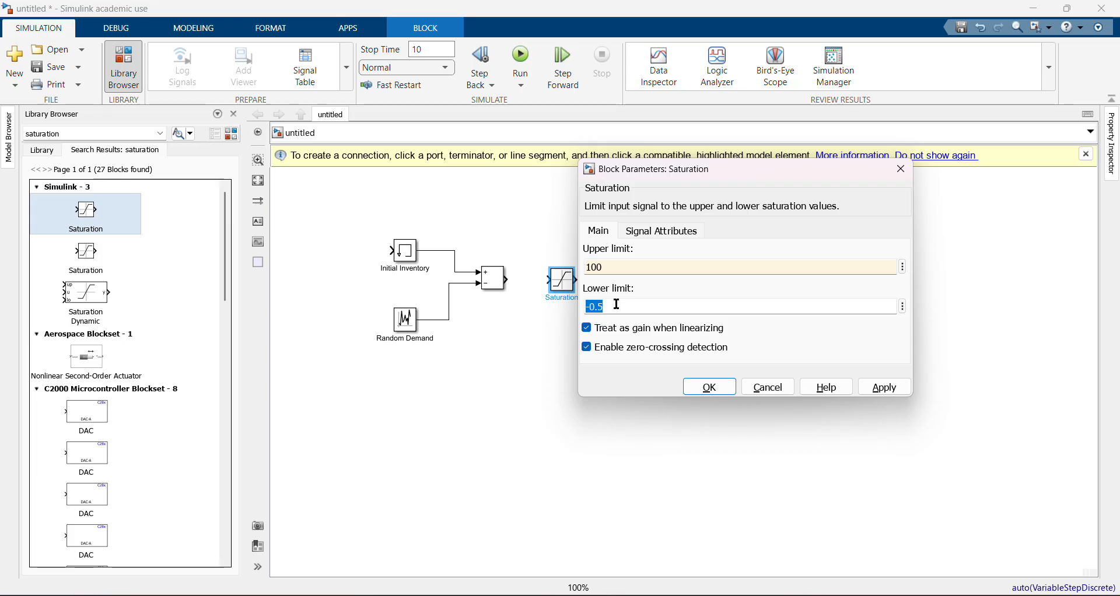
text(0)
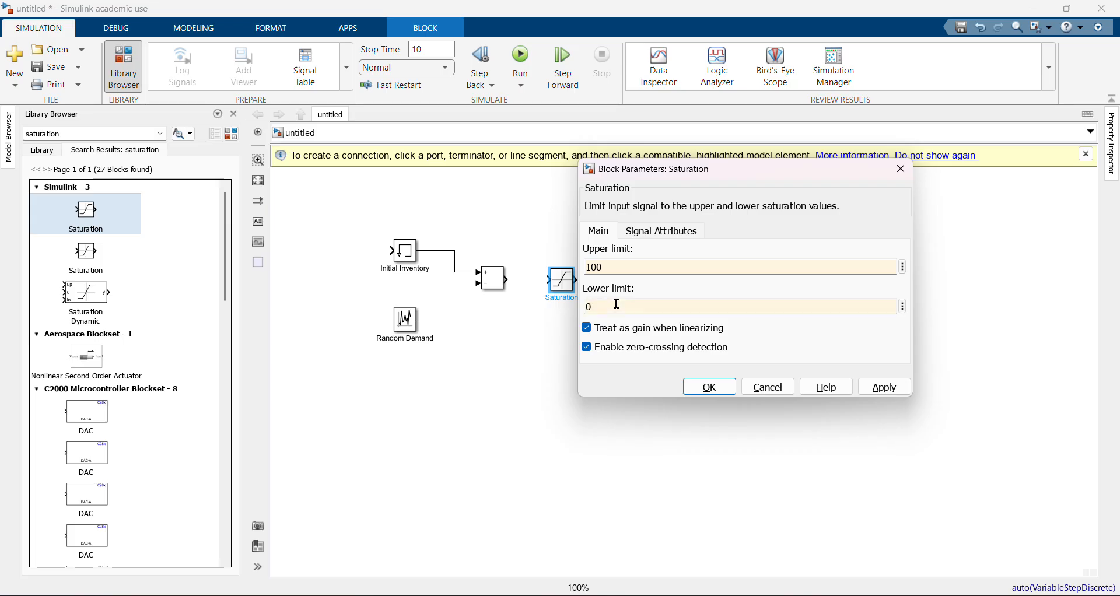
click(700, 386)
click(507, 281)
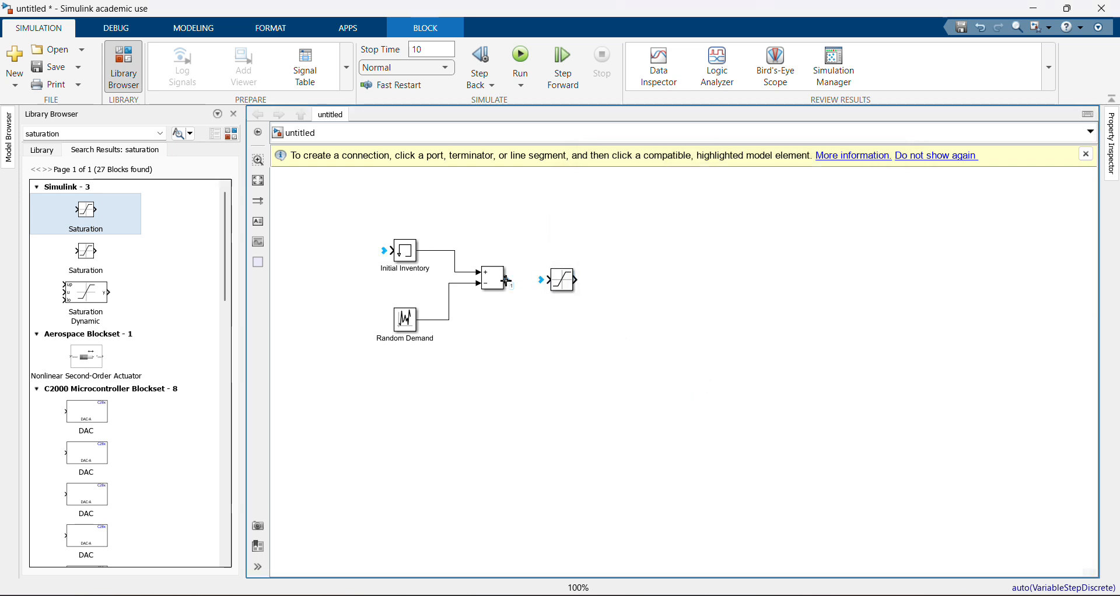
click(546, 281)
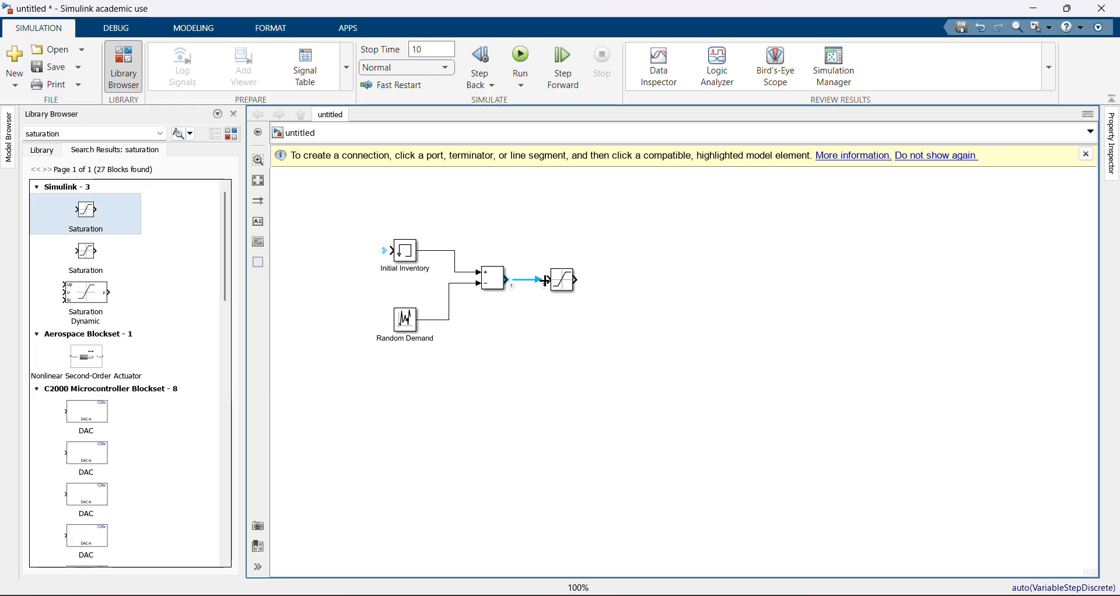
Finish the connection from the Subtract block's output to the Saturation block's input.
click(547, 281)
click(511, 280)
click(547, 281)
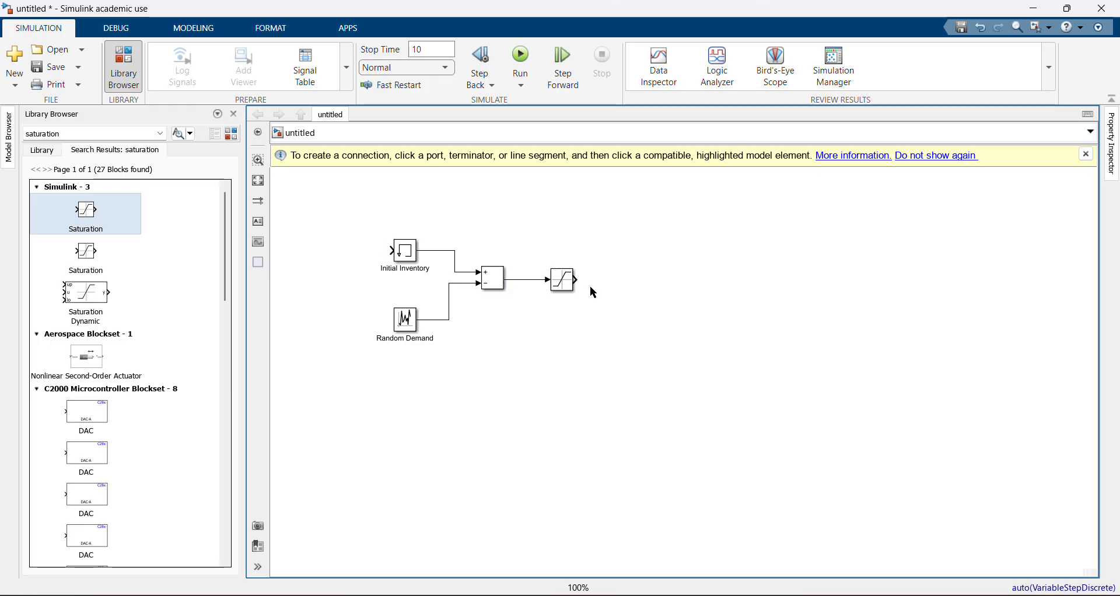
click(563, 279)
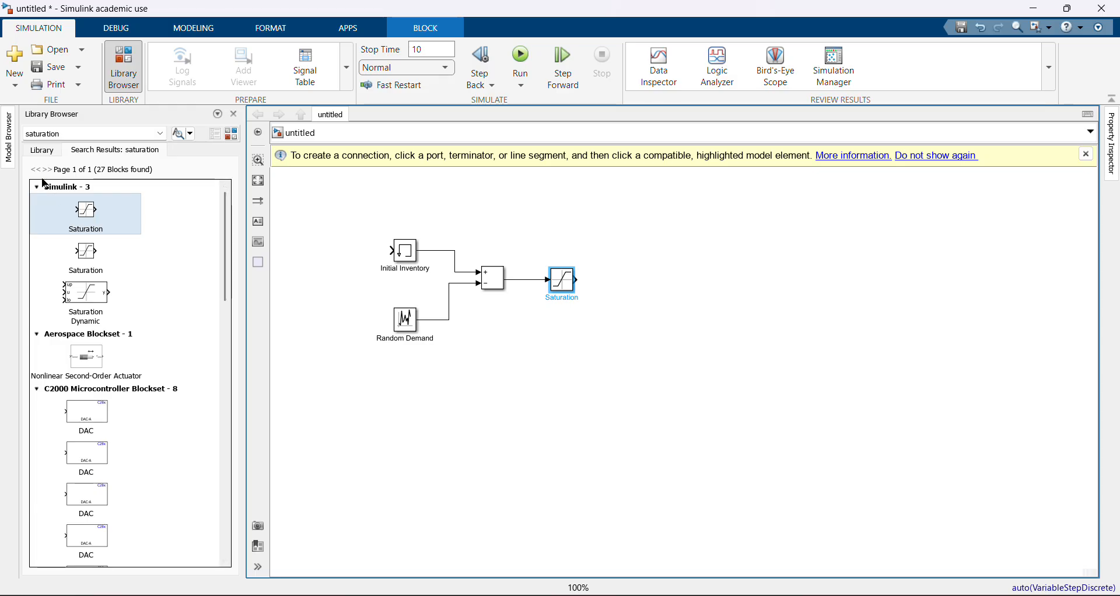
Recheck the problem statement in Paint, and place a Switch block from Simulink's Signal Routing library after the Saturation block.
click(42, 152)
key(alt+Tab)
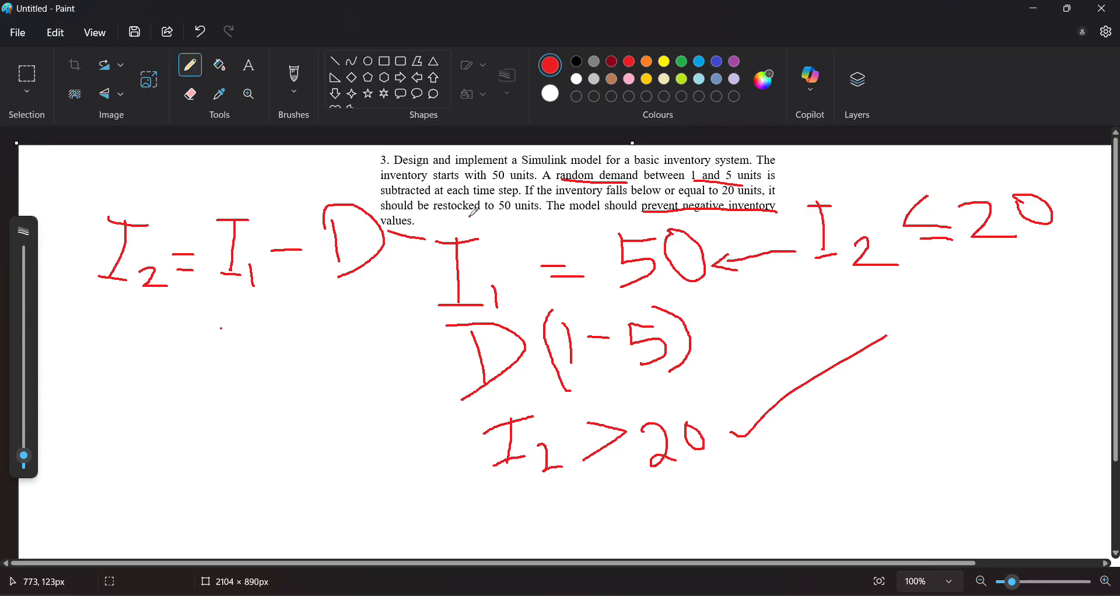
key(alt+Tab)
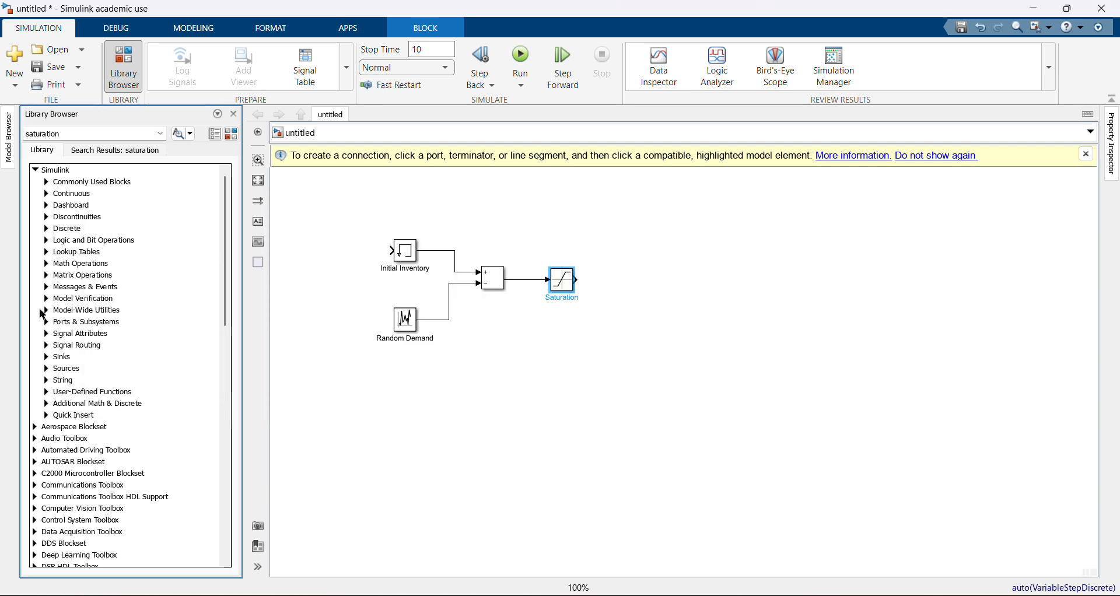
click(48, 348)
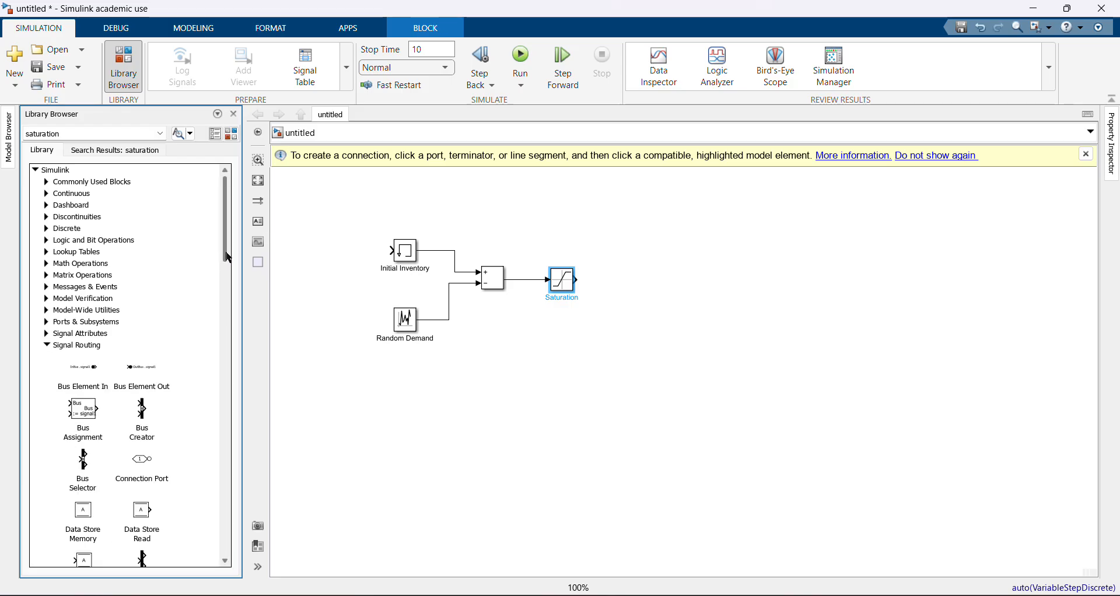
drag(225, 251, 237, 384)
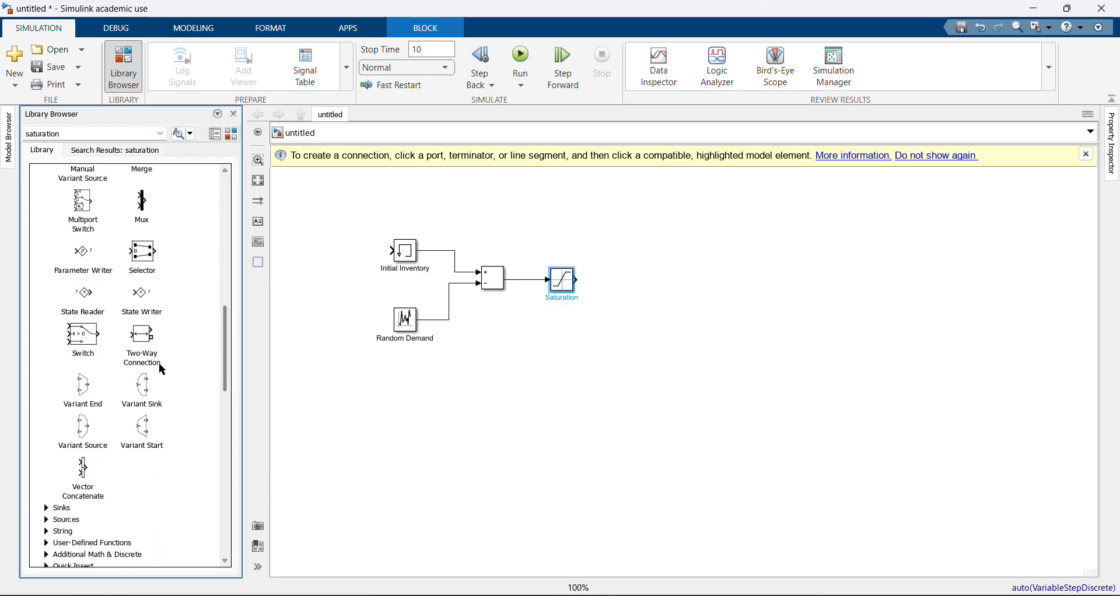
drag(83, 337, 660, 274)
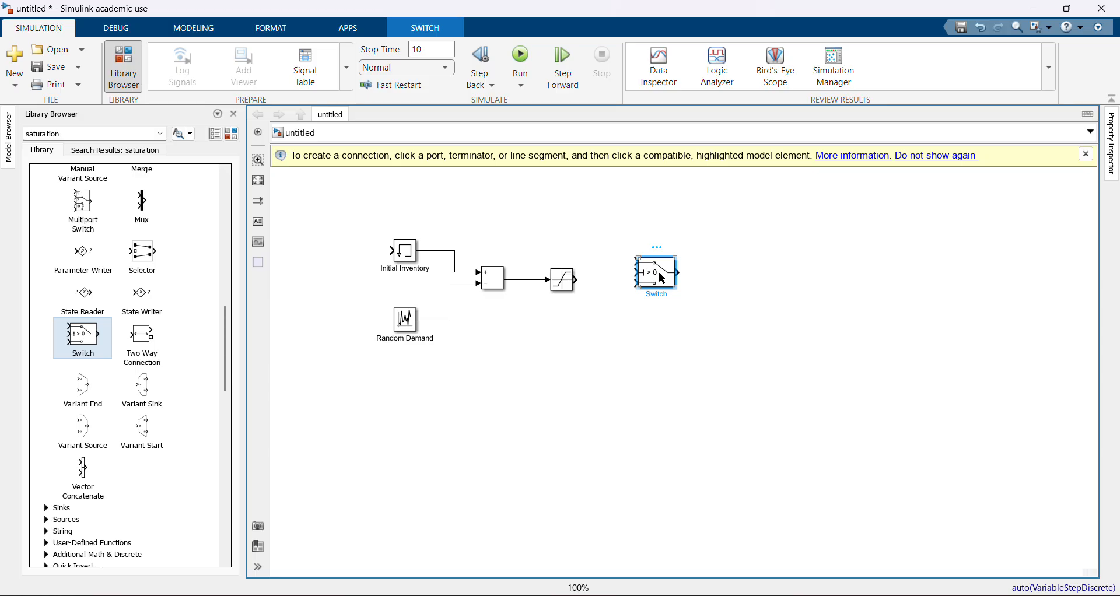
Review the Switch block's criteria for passing the first input, keeping u2 > Threshold.
double_click(660, 273)
click(864, 247)
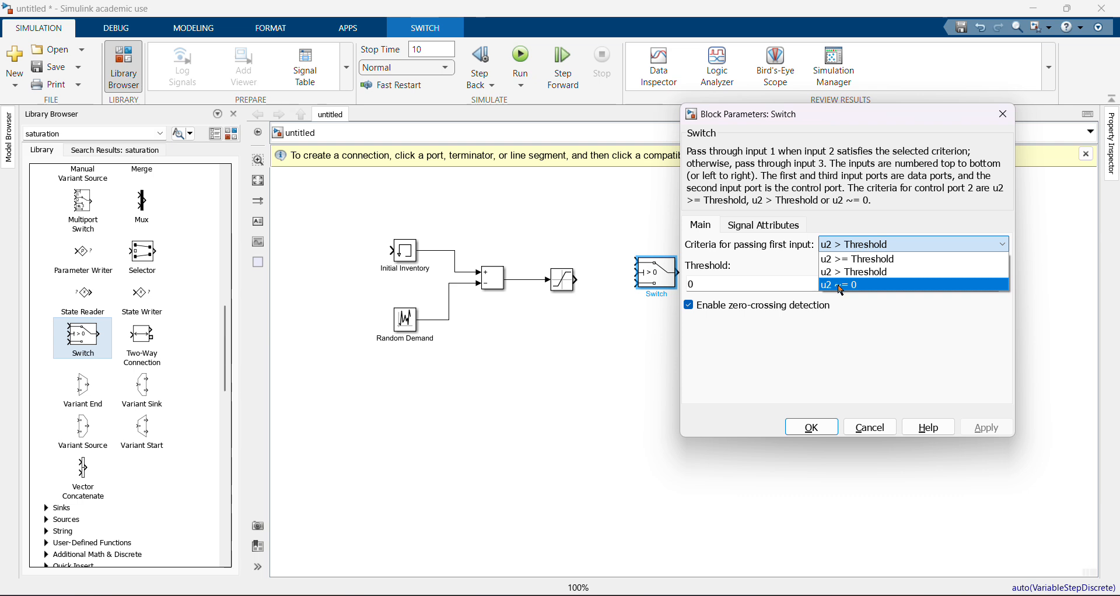
click(838, 294)
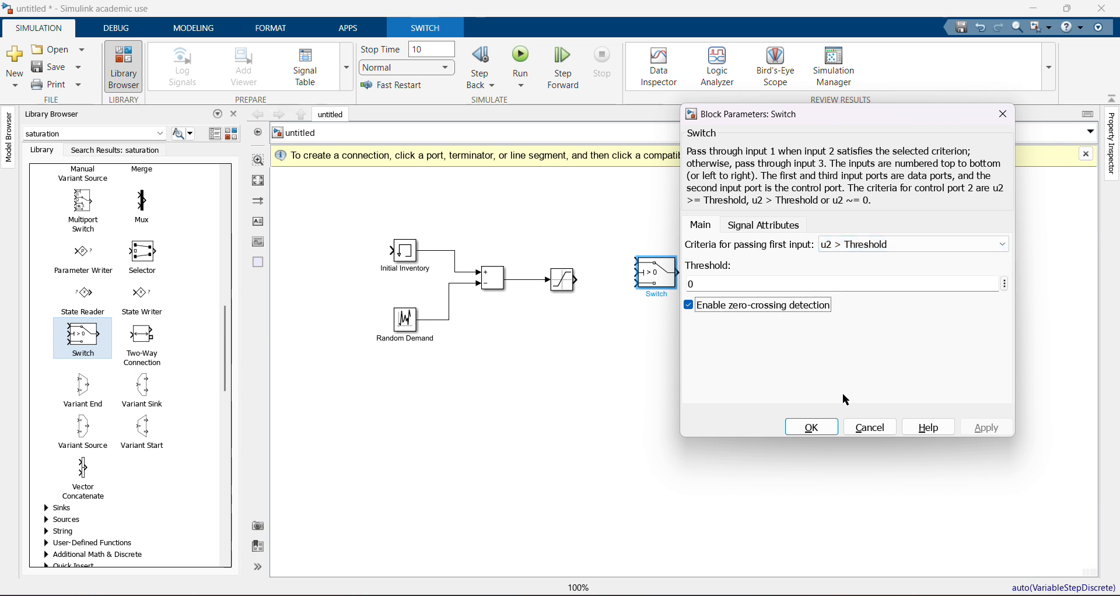
click(823, 427)
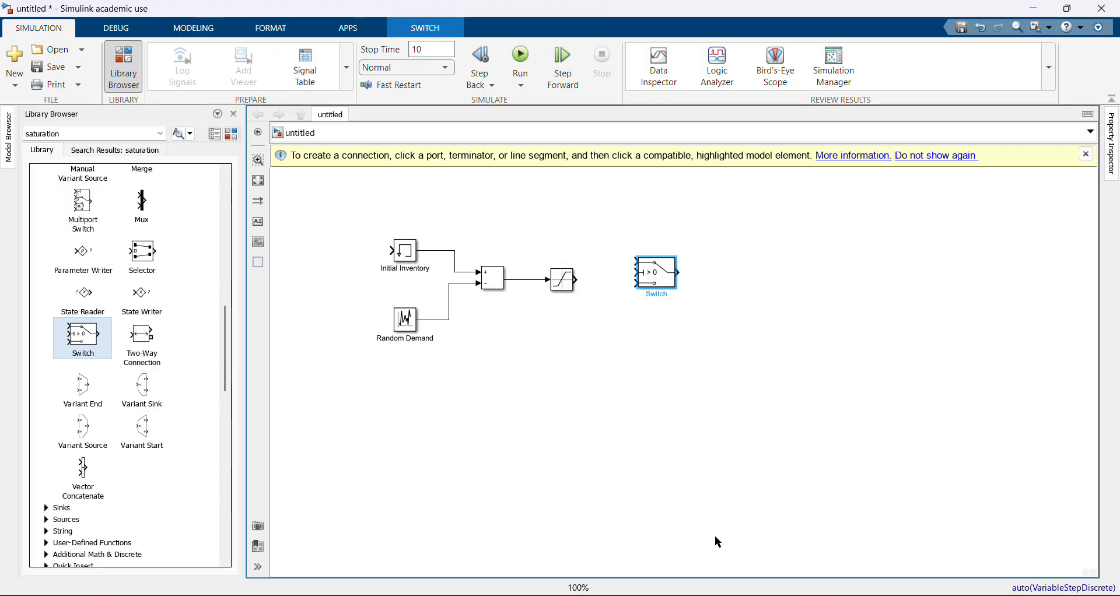
Recheck the restock condition in Paint, search the Simulink library for "compare to constant", and place the block between Saturation and Switch.
key(alt+Tab)
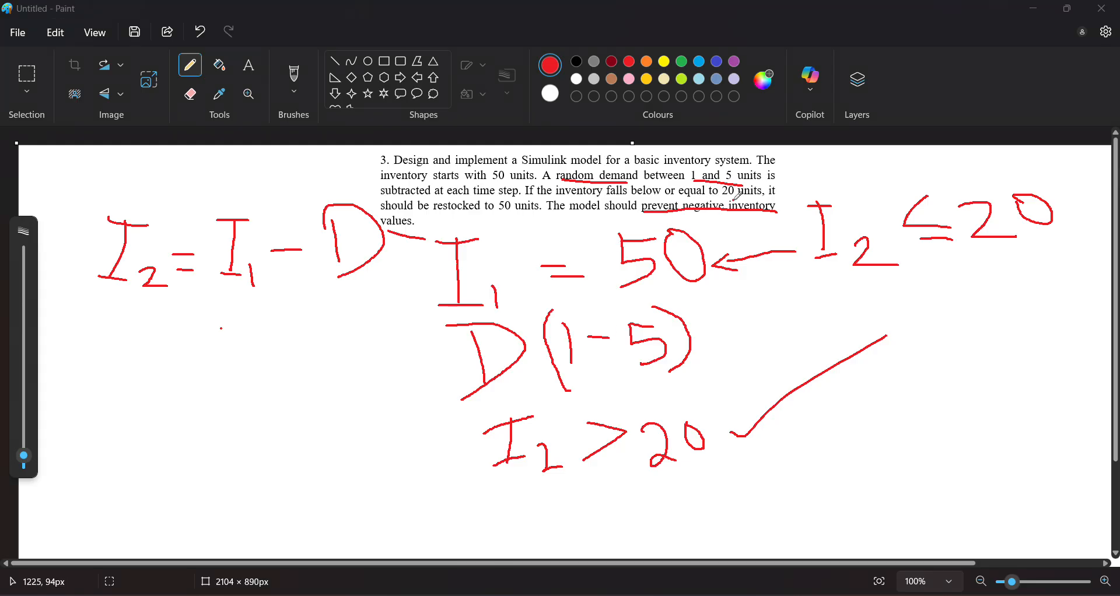
key(alt+Tab)
drag(224, 355, 142, 230)
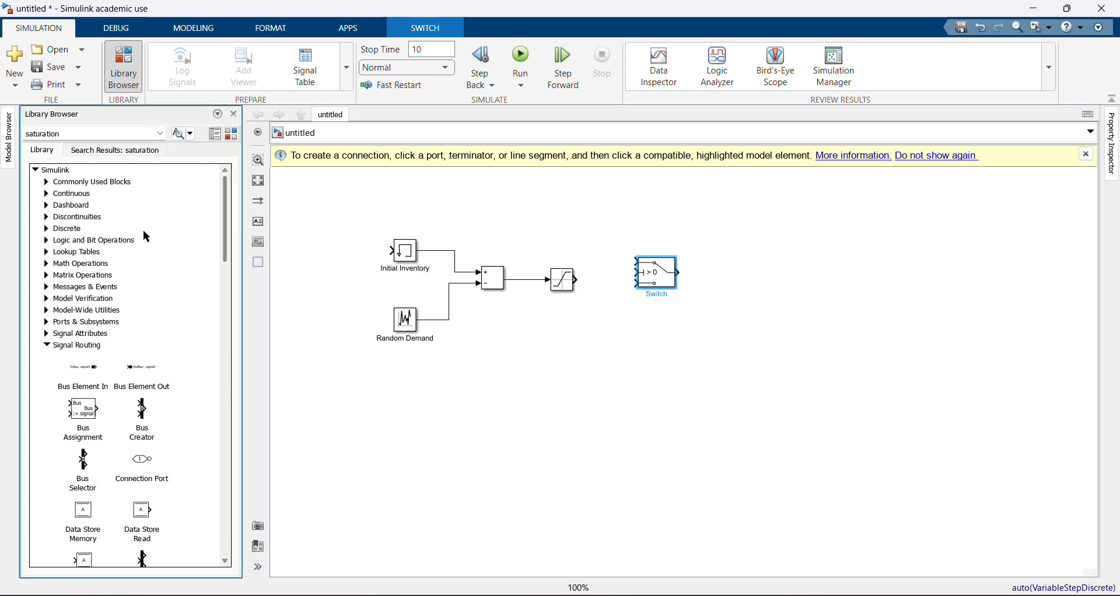
click(66, 133)
text(compar)
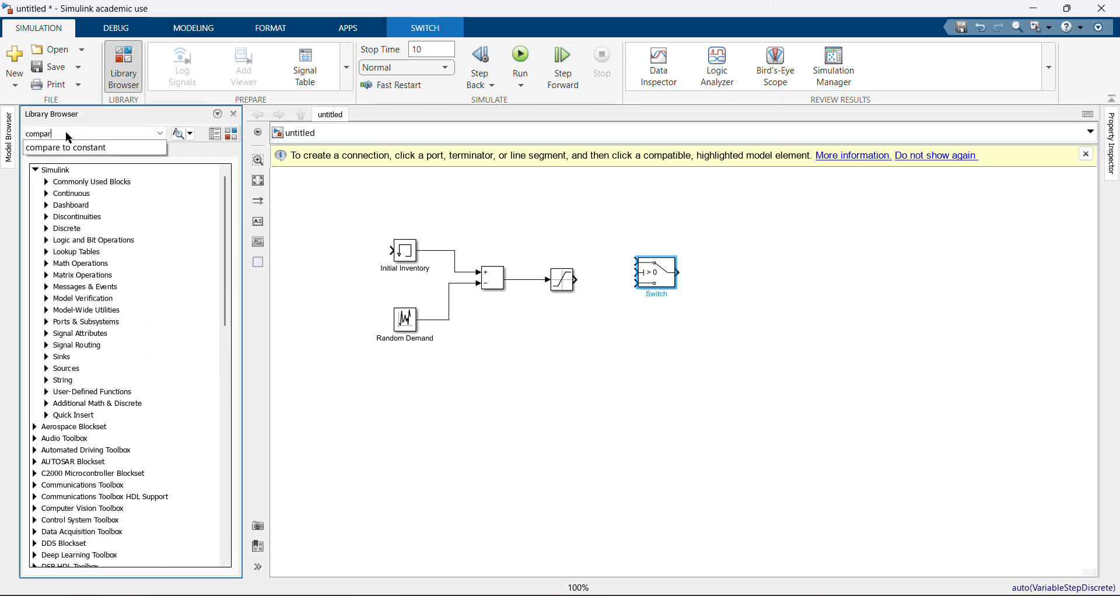
text(e tr)
key(BackSpace)
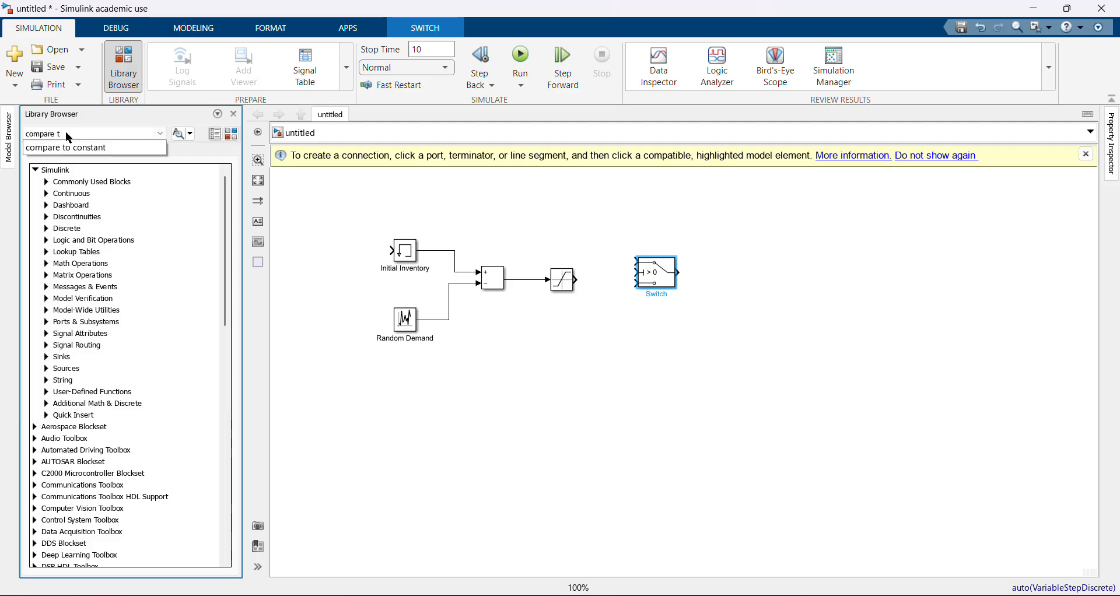
text(o constant)
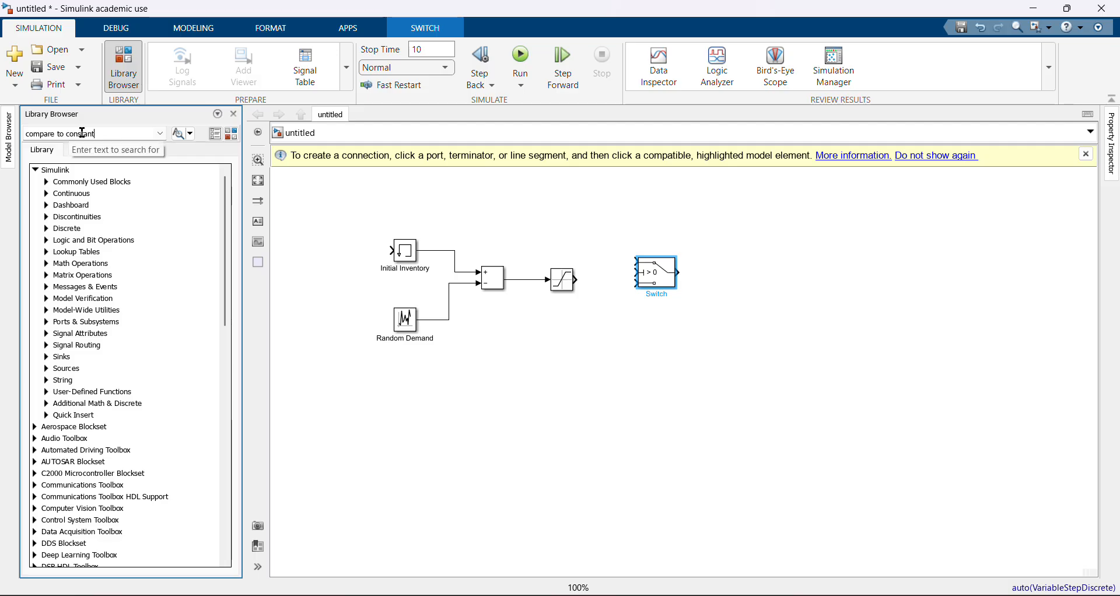
key(Return)
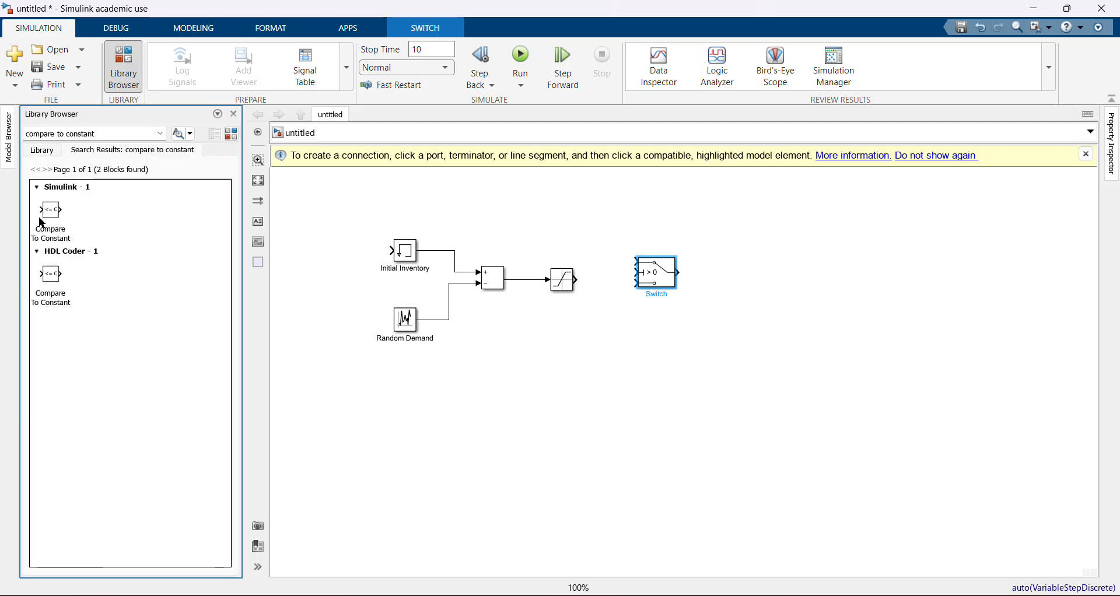
drag(47, 210, 616, 319)
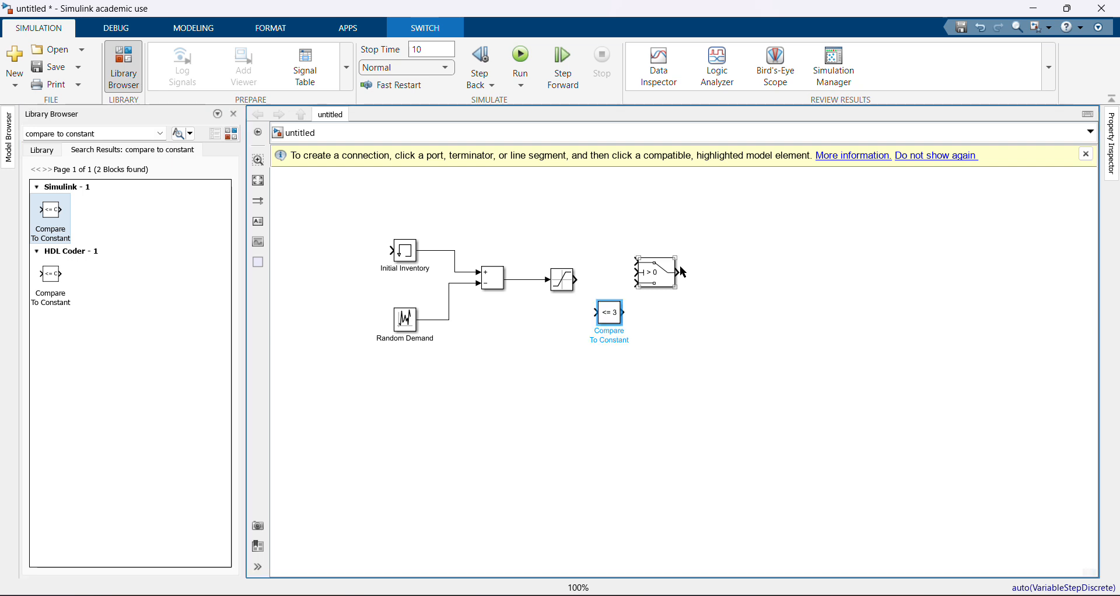
Space the Switch and Compare To Constant blocks further from Saturation, and set the comparison's constant value to 20.
drag(649, 271, 685, 269)
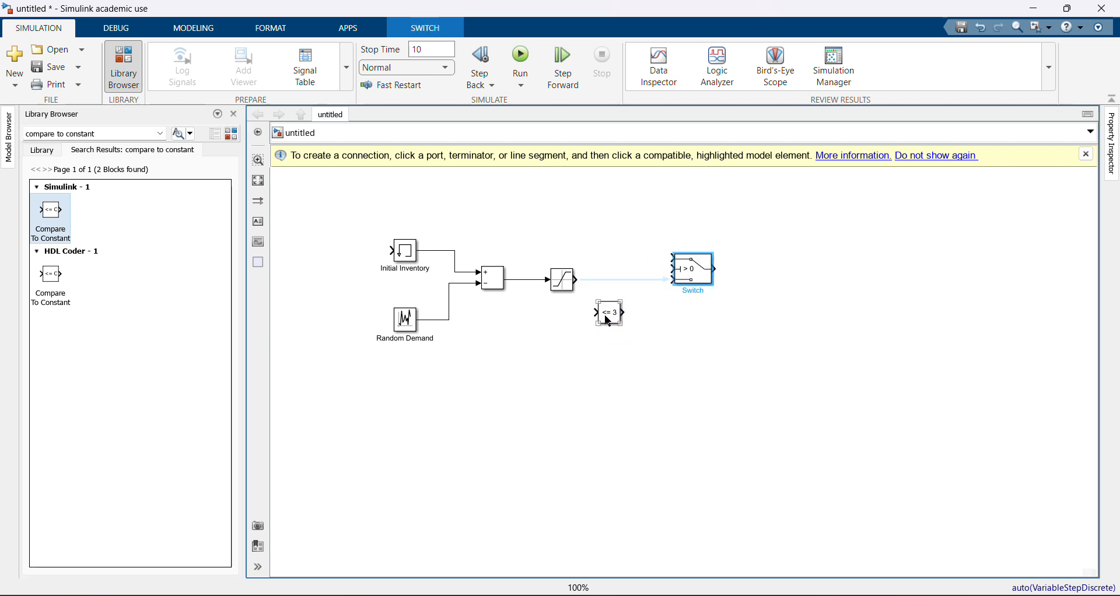
drag(605, 314, 626, 310)
double_click(636, 311)
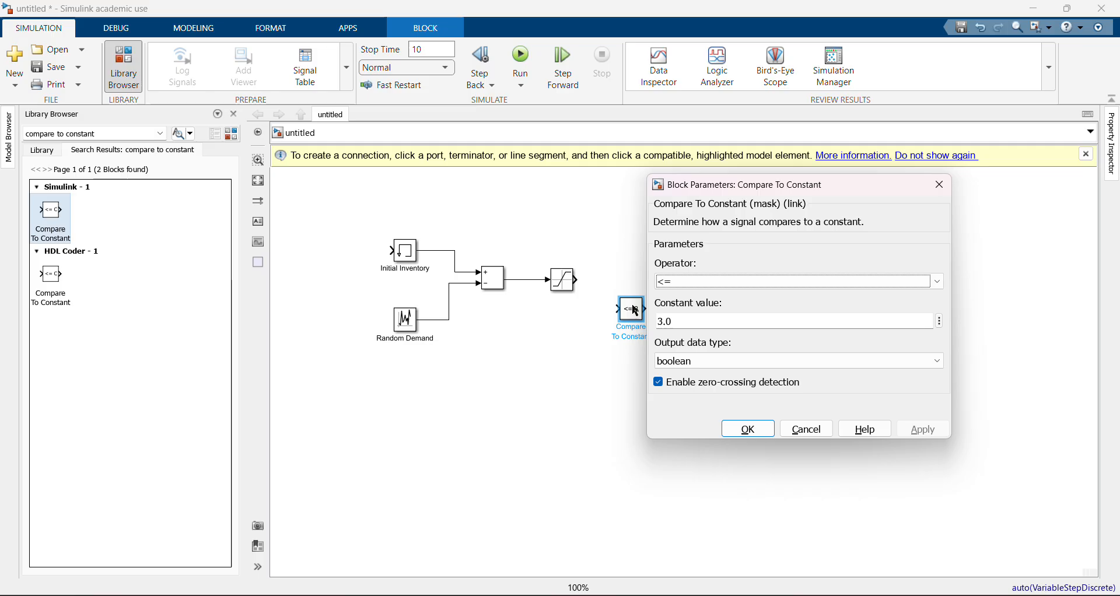
double_click(699, 325)
text(20)
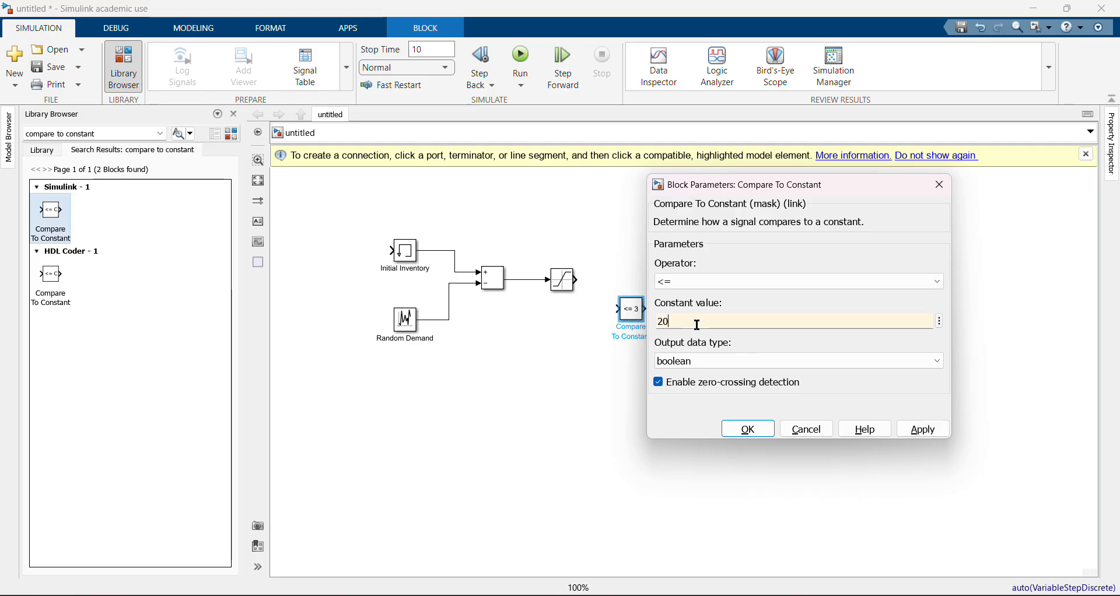
click(748, 430)
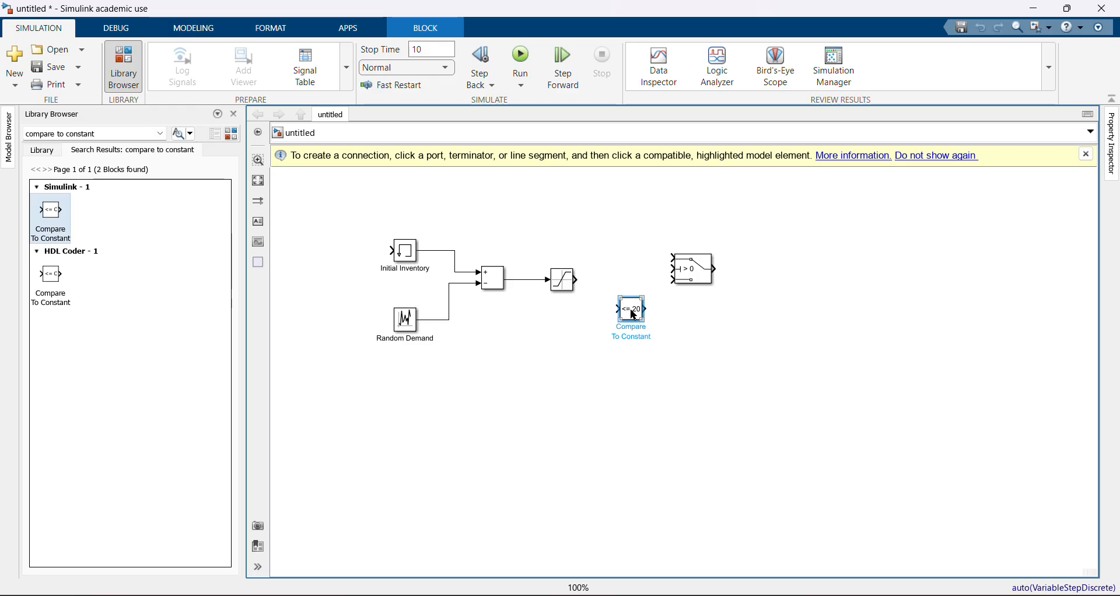
Align the Compare To Constant and Switch blocks with Saturation, and connect Saturation through the comparison to the Switch's middle input.
drag(630, 309, 623, 290)
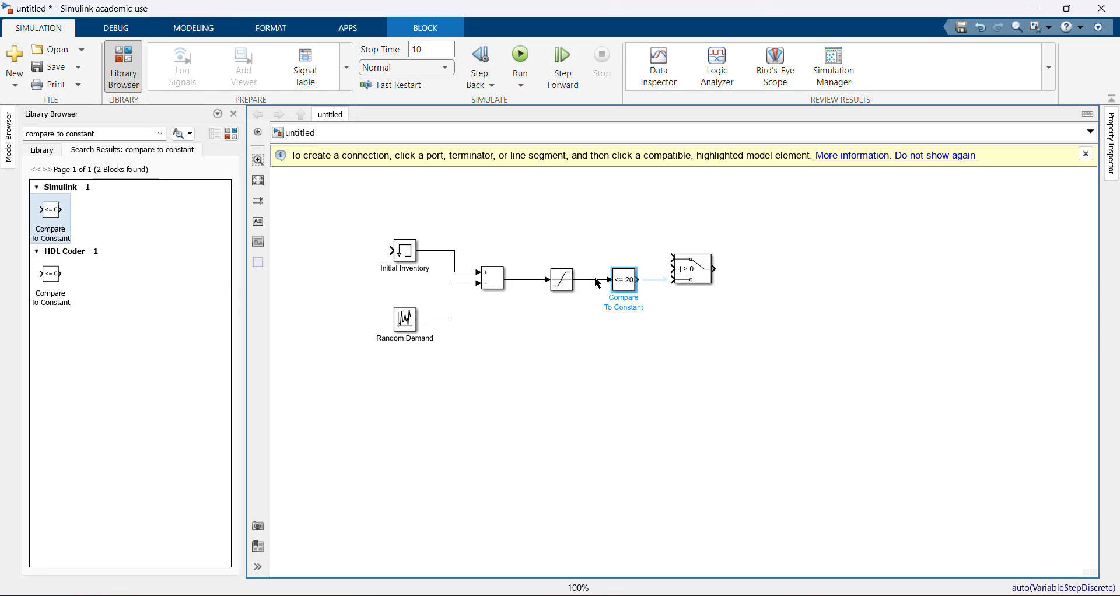
click(693, 279)
drag(692, 279, 693, 291)
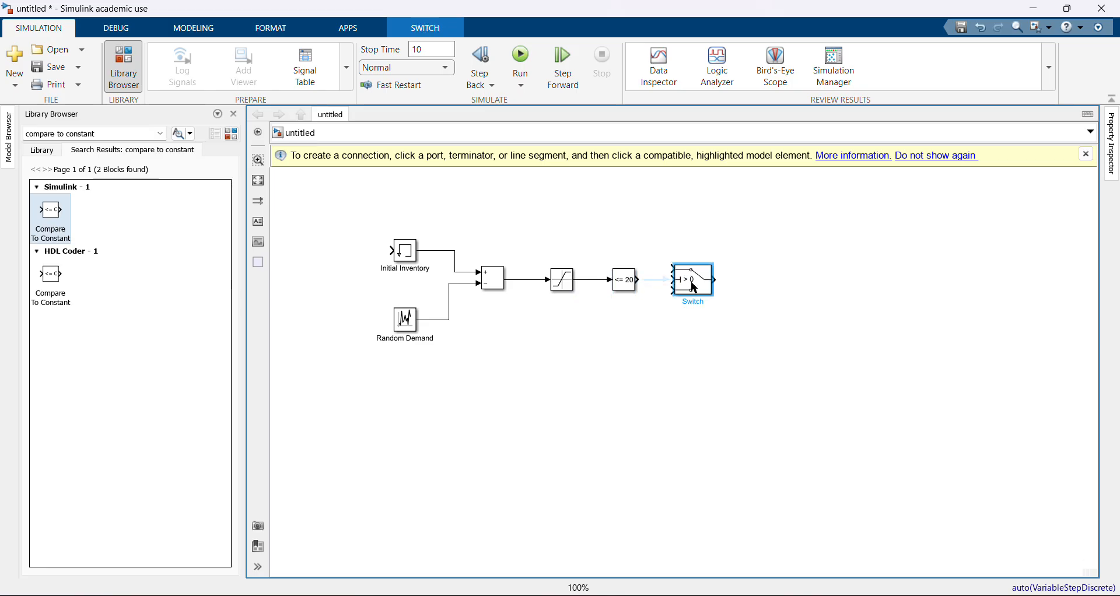
click(675, 251)
click(681, 286)
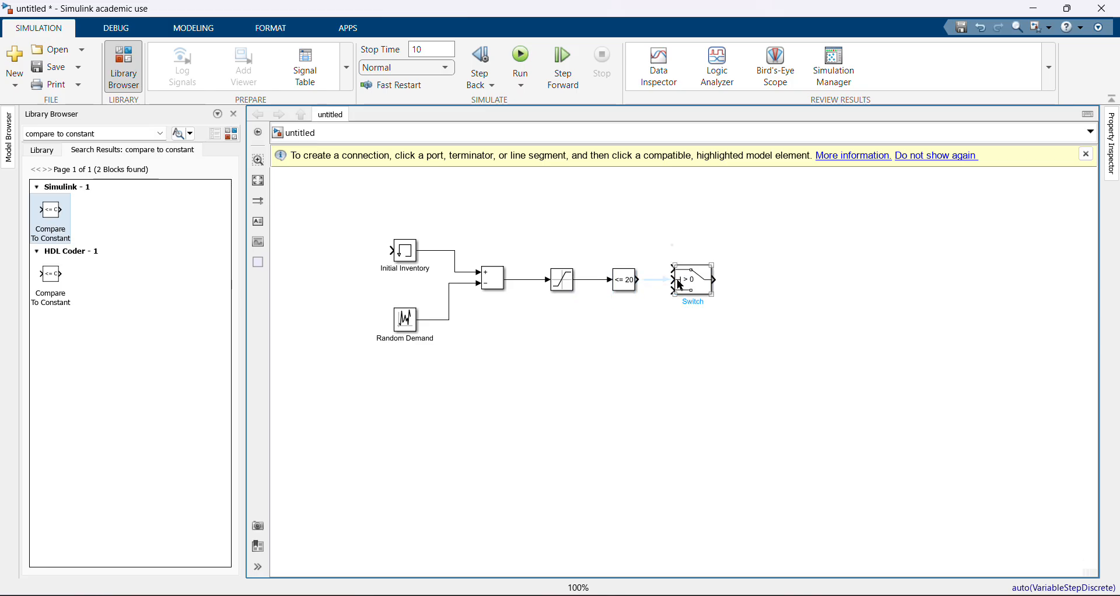
click(669, 286)
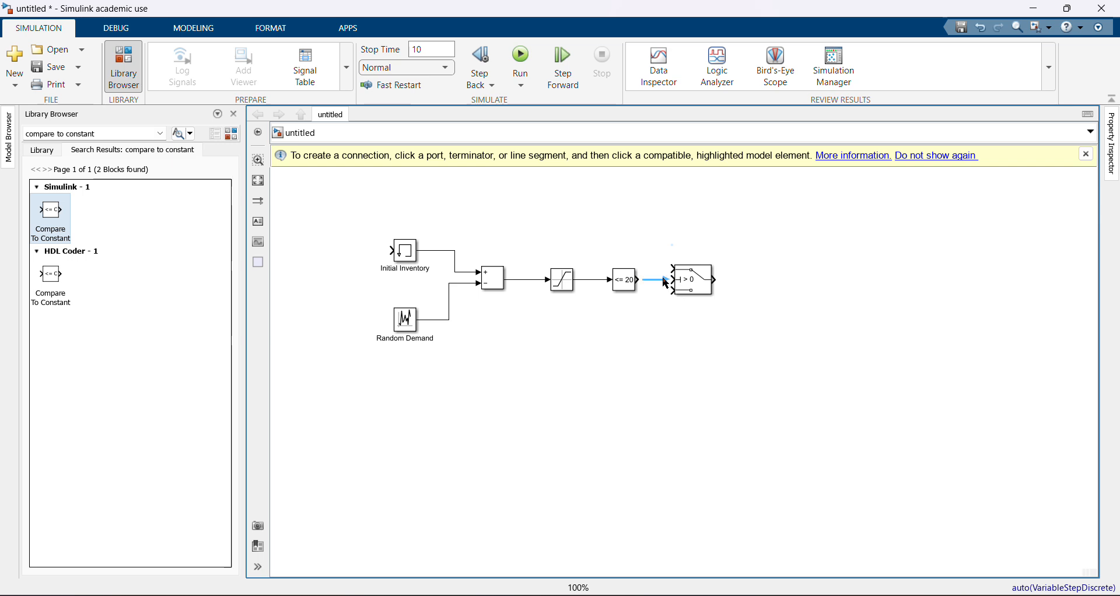
click(664, 279)
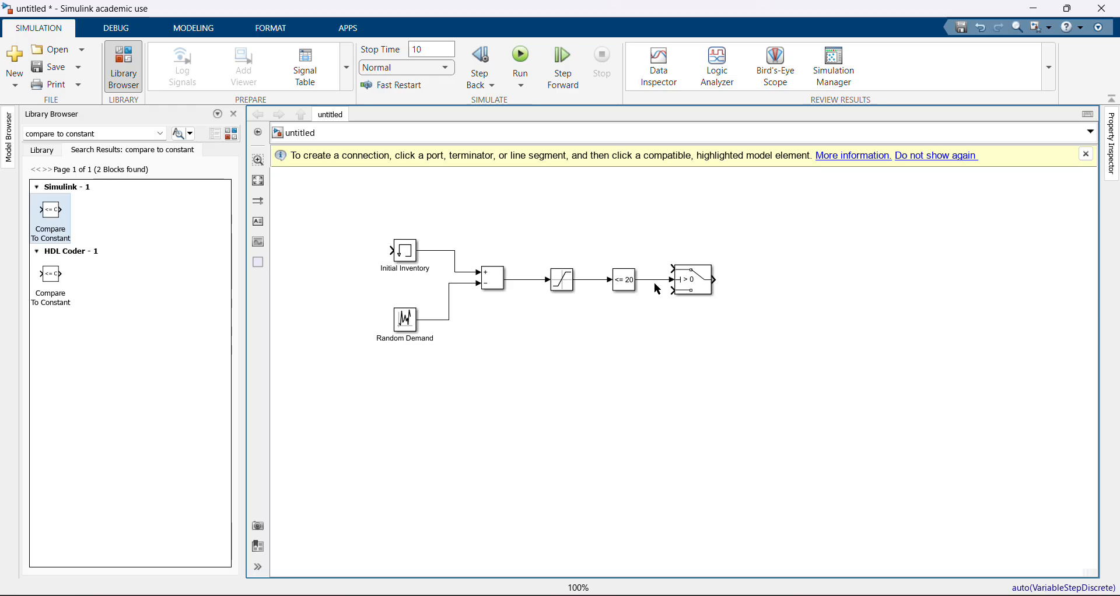
Place a Constant block from Commonly Used Blocks above the Compare To Constant block and set its value to 50.
click(45, 150)
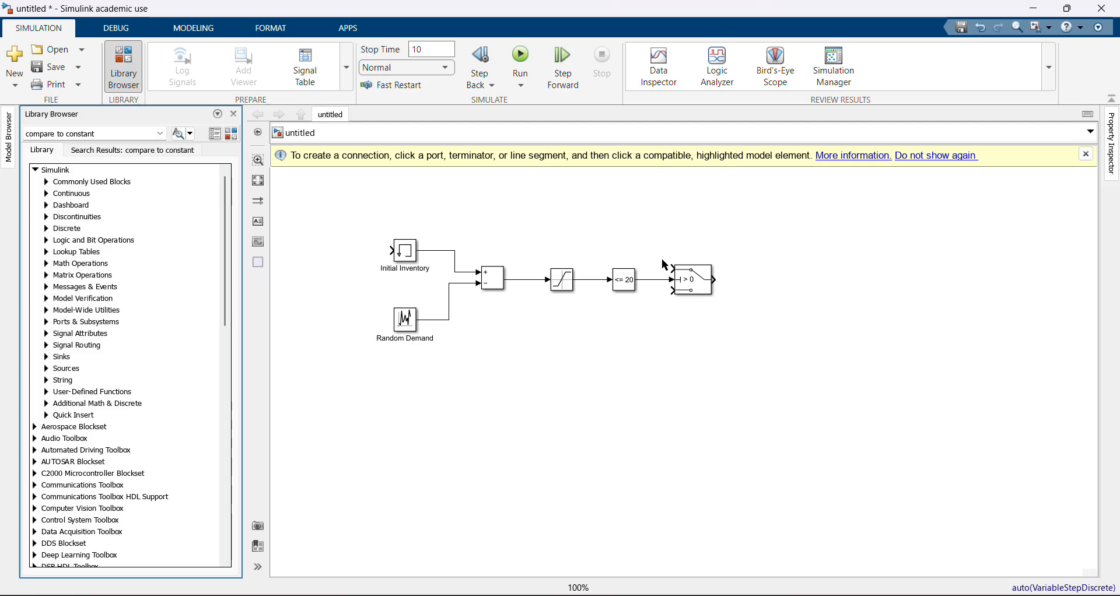
click(46, 183)
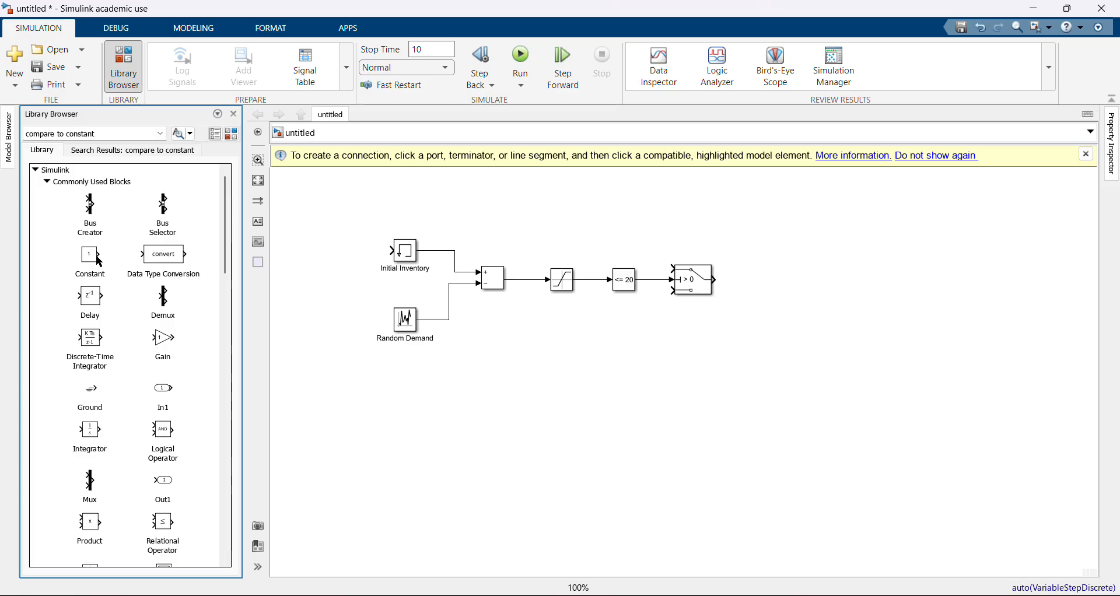
drag(100, 260, 637, 230)
double_click(636, 231)
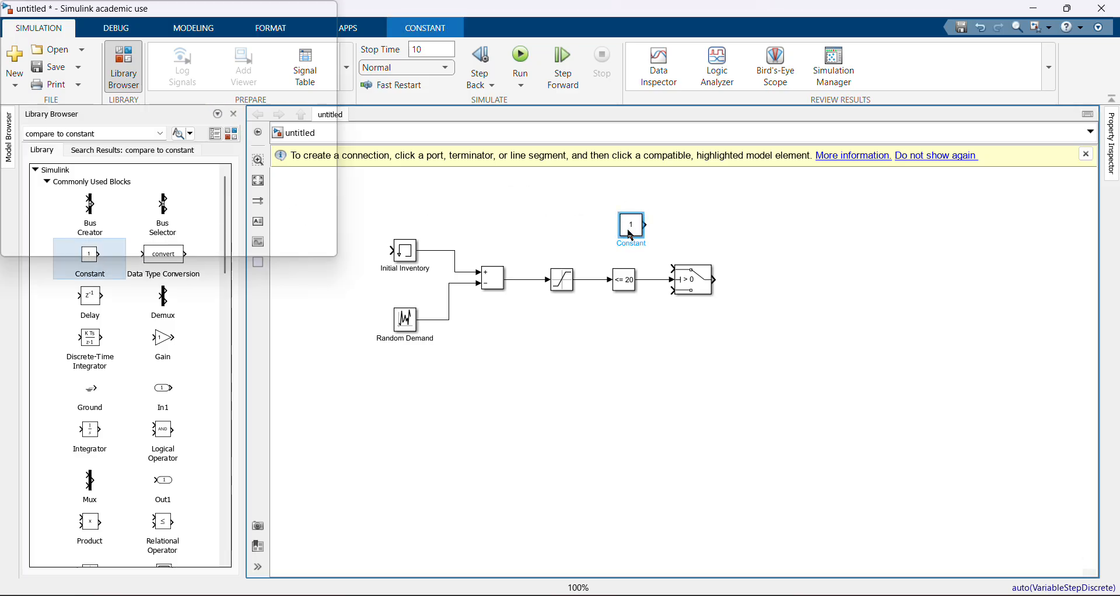
text(50)
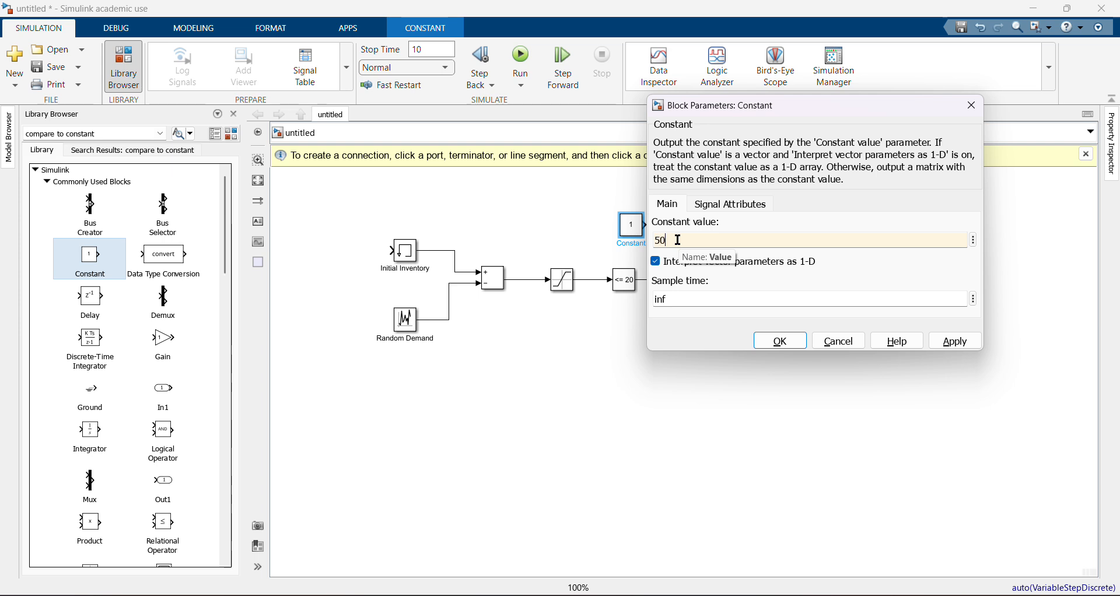
click(768, 346)
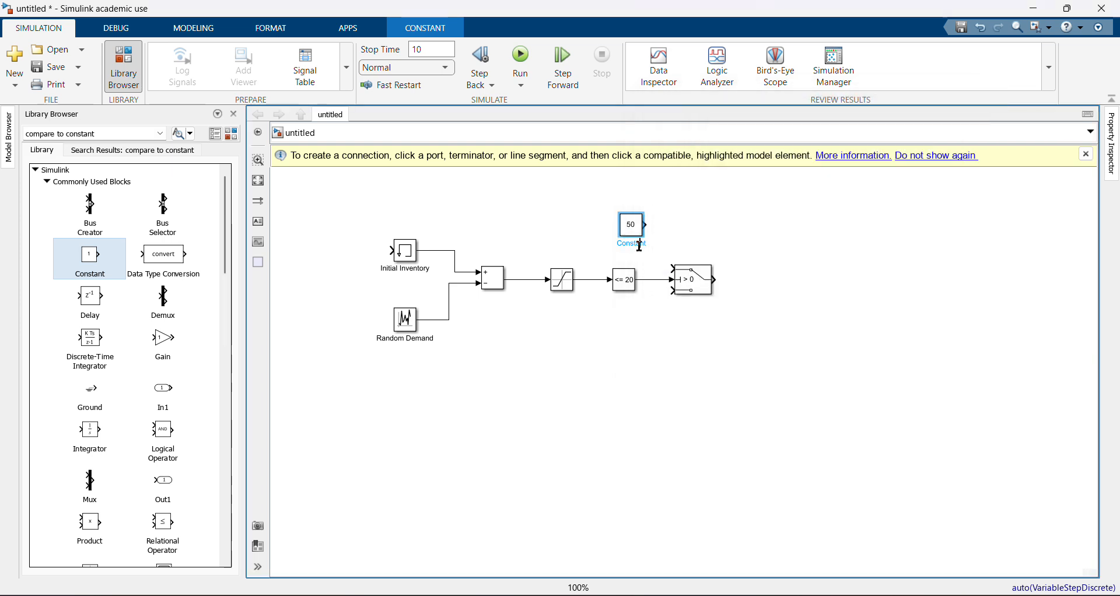
Rename the new Constant block as Restock.
double_click(640, 245)
text(Res)
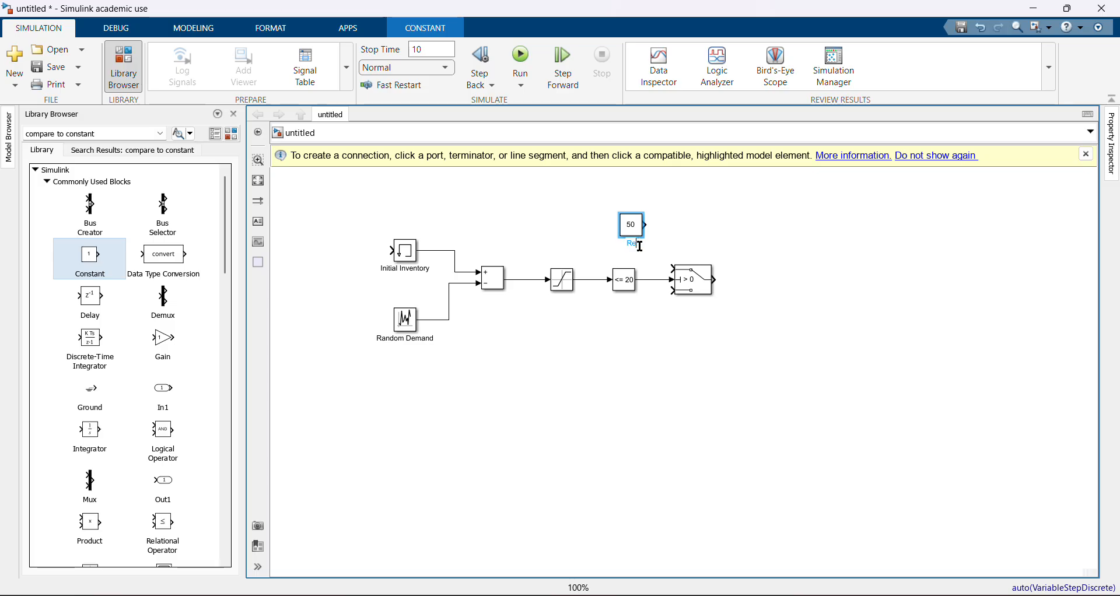
text(tock)
click(622, 284)
Align the Restock block above the Compare To Constant block and connect its output to the Switch's first input.
drag(630, 226, 622, 230)
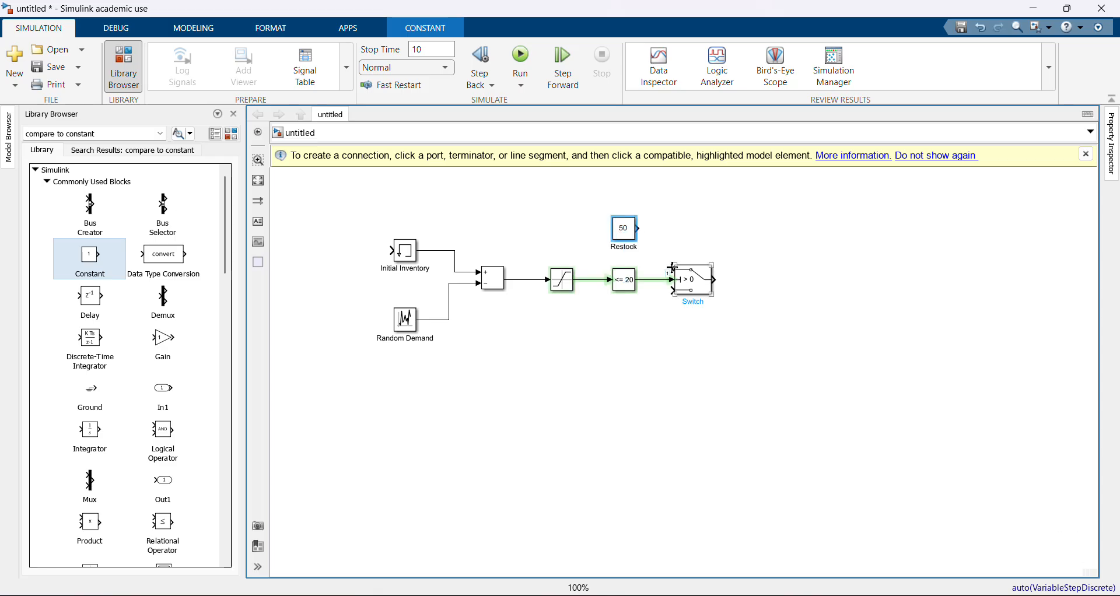
click(644, 231)
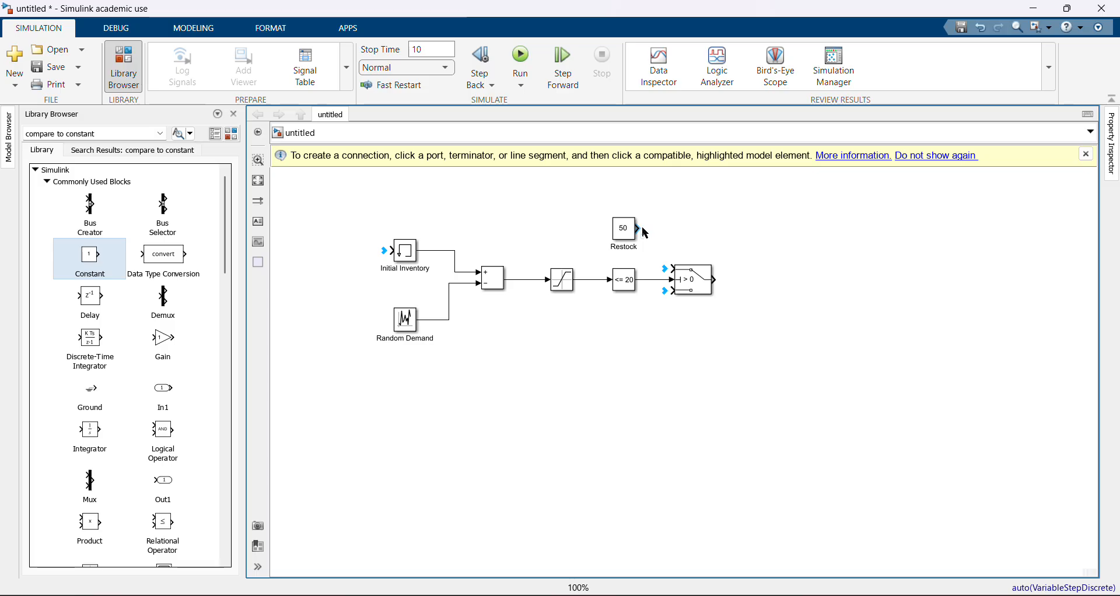
click(674, 270)
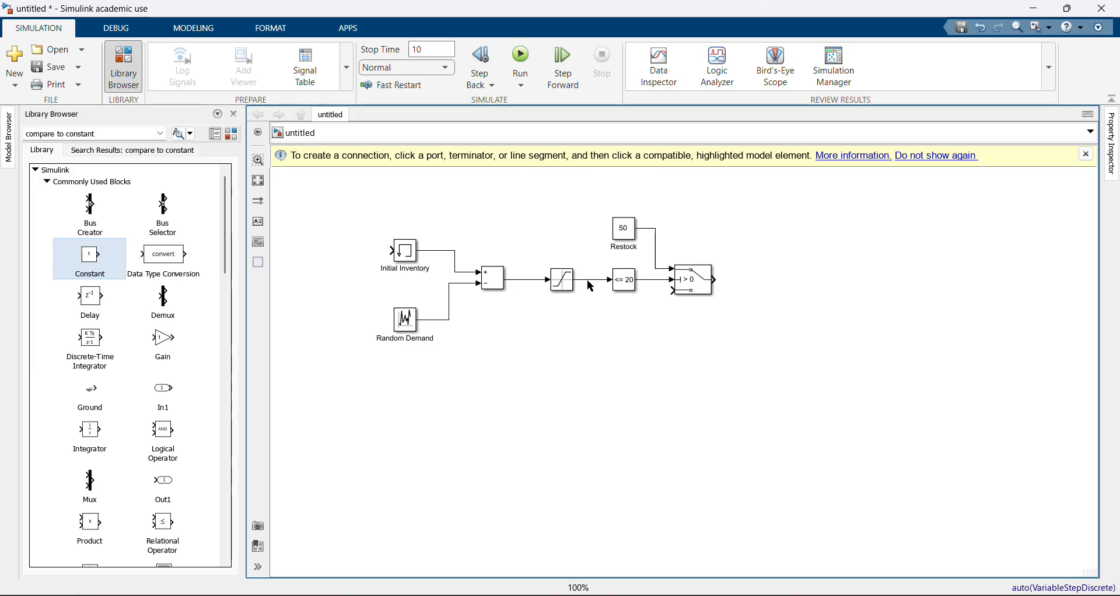
Branch the Saturation output to the Switch's third input, and feed the Switch output back to Initial Inventory with the line routed above all blocks.
drag(588, 278, 654, 302)
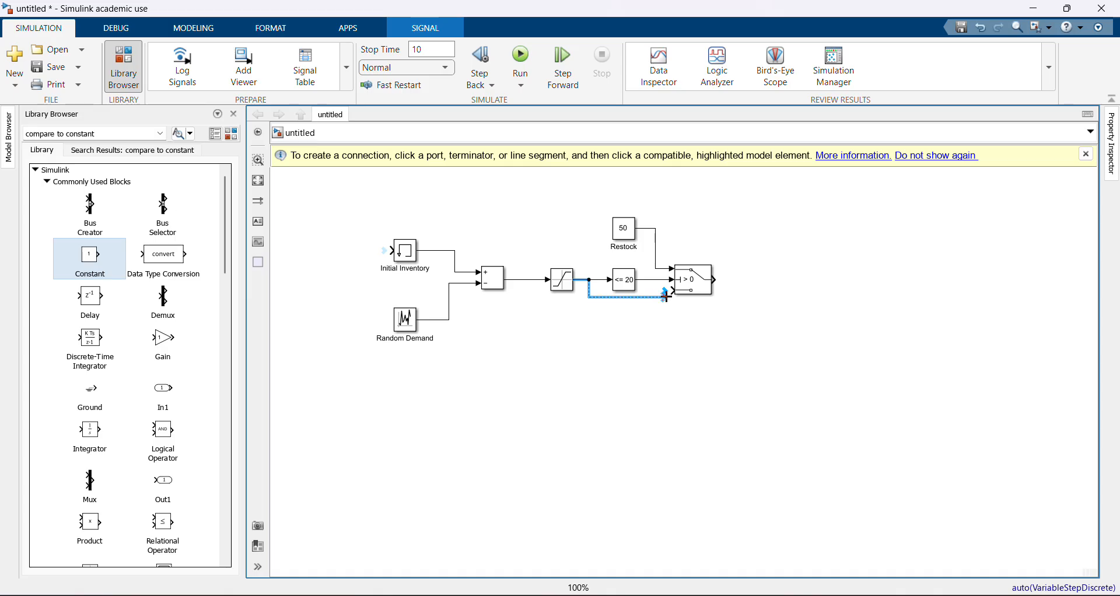
click(671, 294)
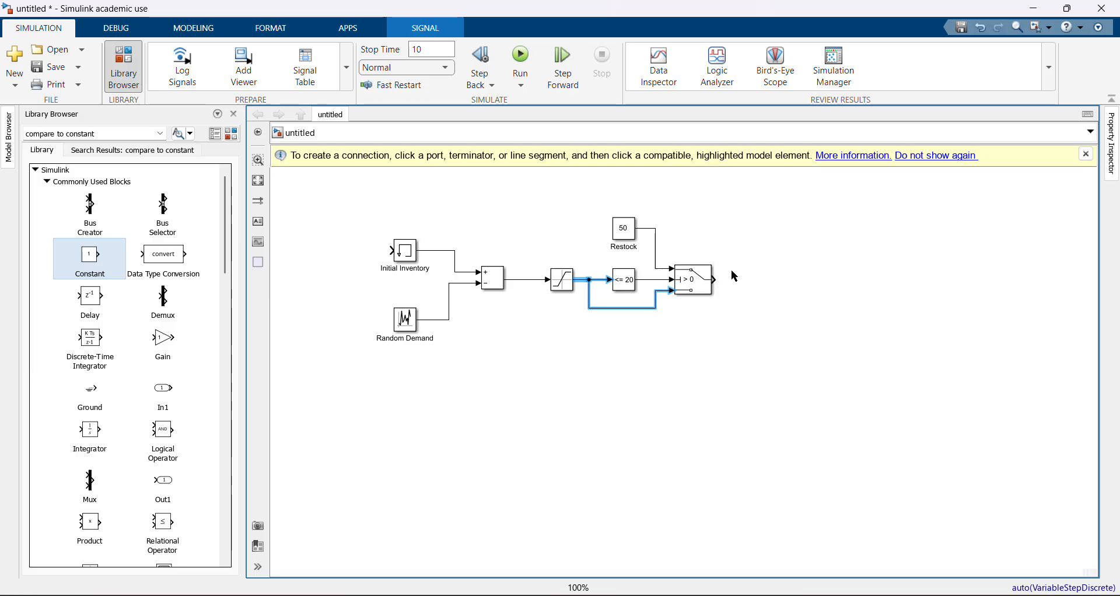
click(716, 282)
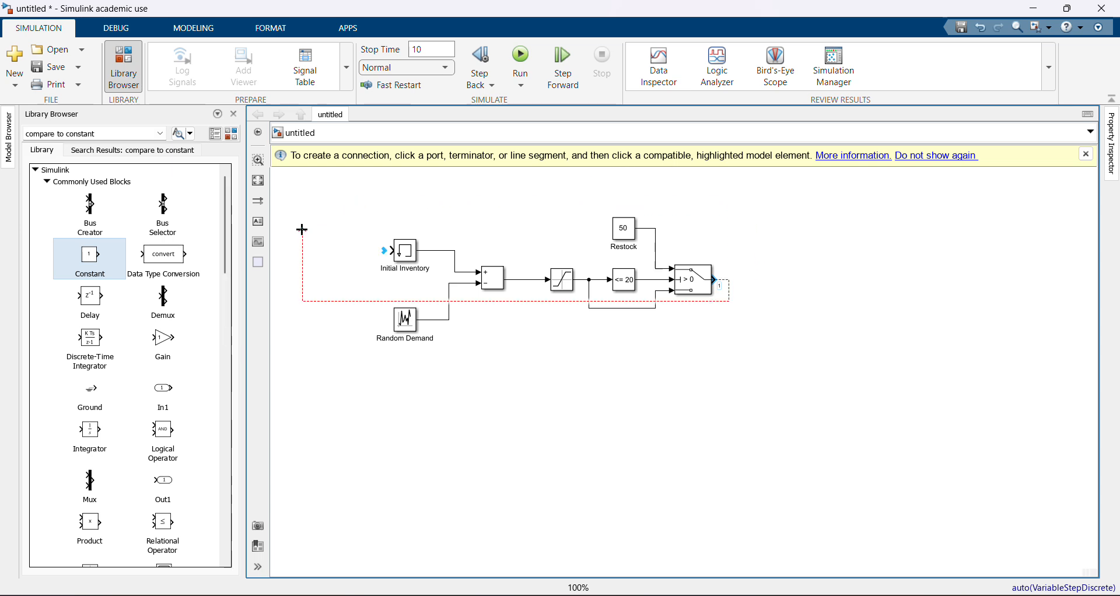
click(383, 250)
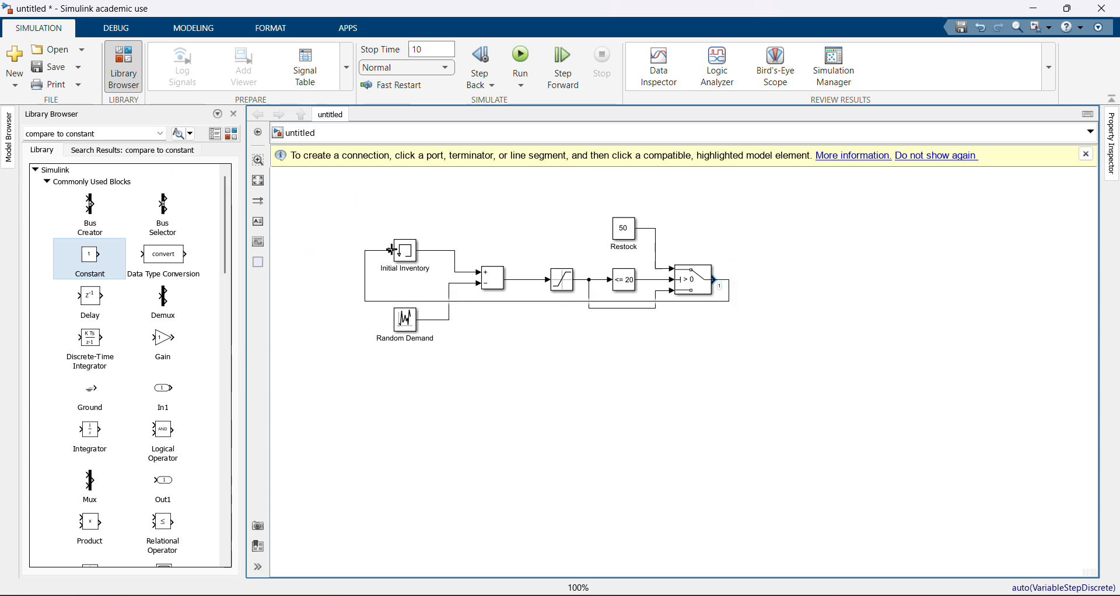
drag(517, 302, 535, 199)
click(496, 407)
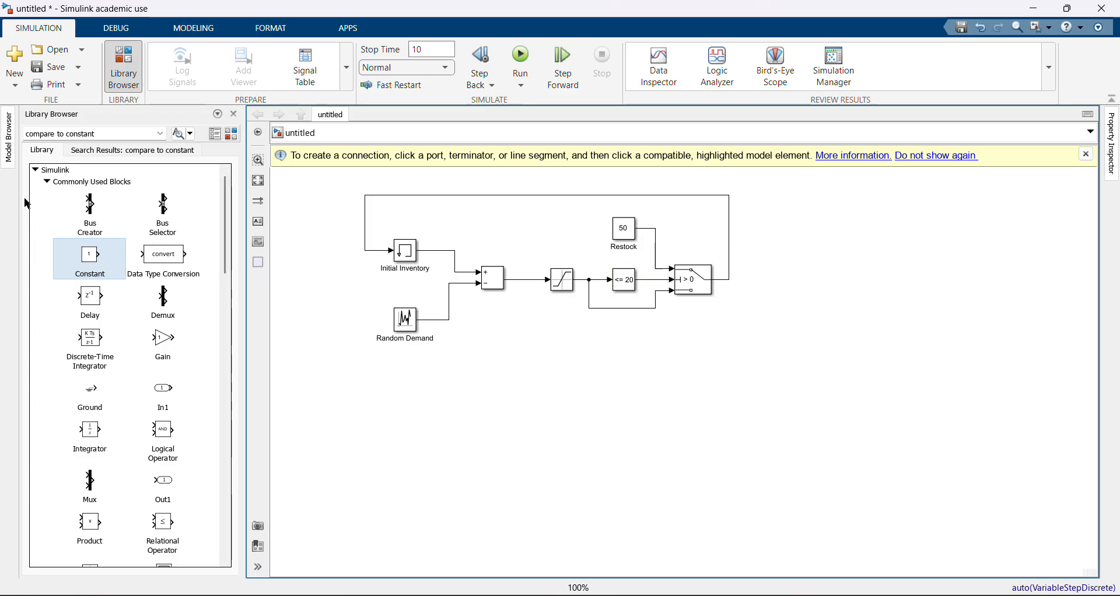
Place a Scope block from Commonly Used Blocks to the right of the Switch block.
click(47, 182)
click(46, 182)
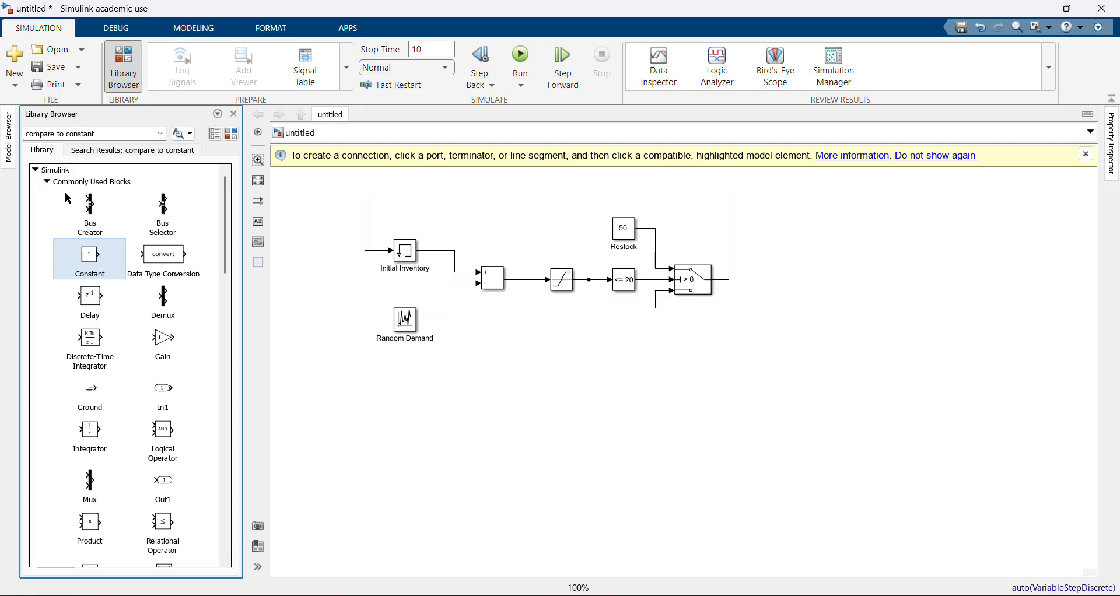
drag(228, 267, 814, 286)
scroll(229, 341, down, 3)
scroll(185, 310, up, 5)
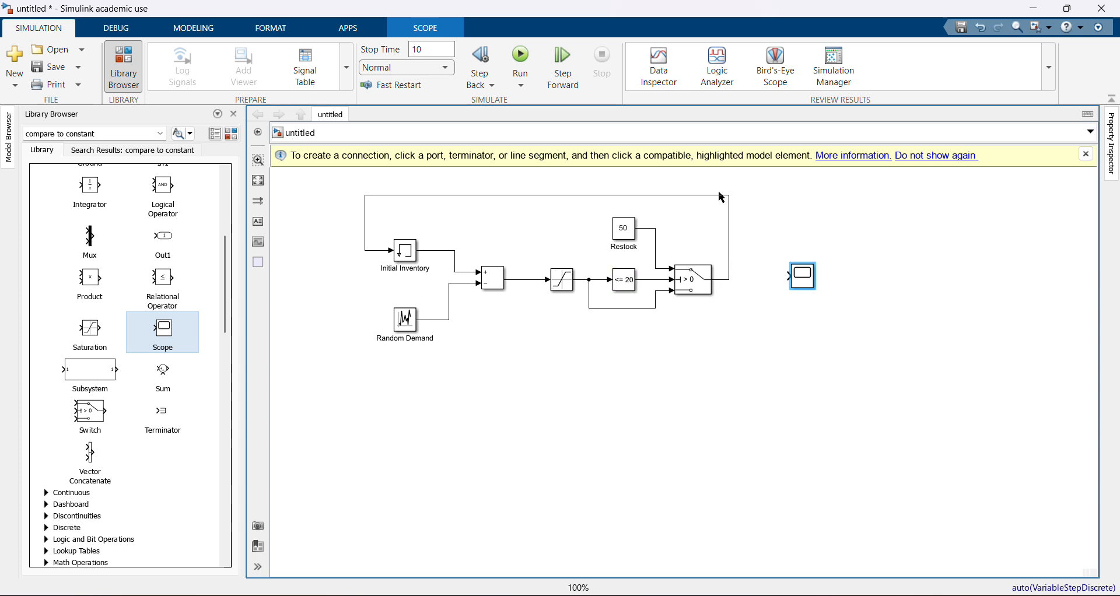
Branch the Switch's output line to the Scope input and align the Scope so the connection runs straight.
click(728, 279)
drag(727, 278, 793, 276)
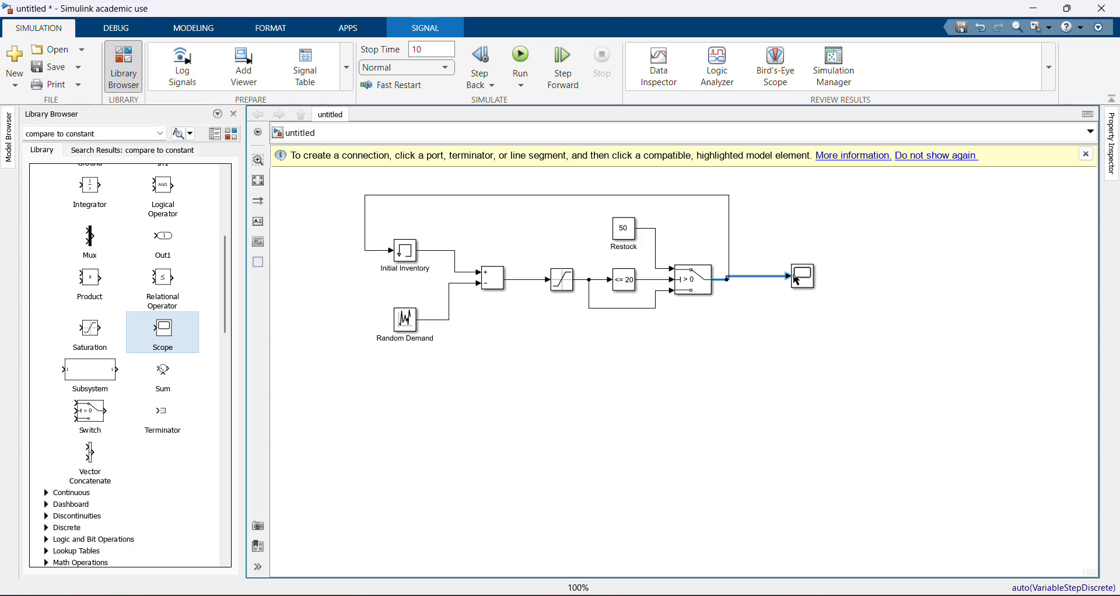
click(799, 279)
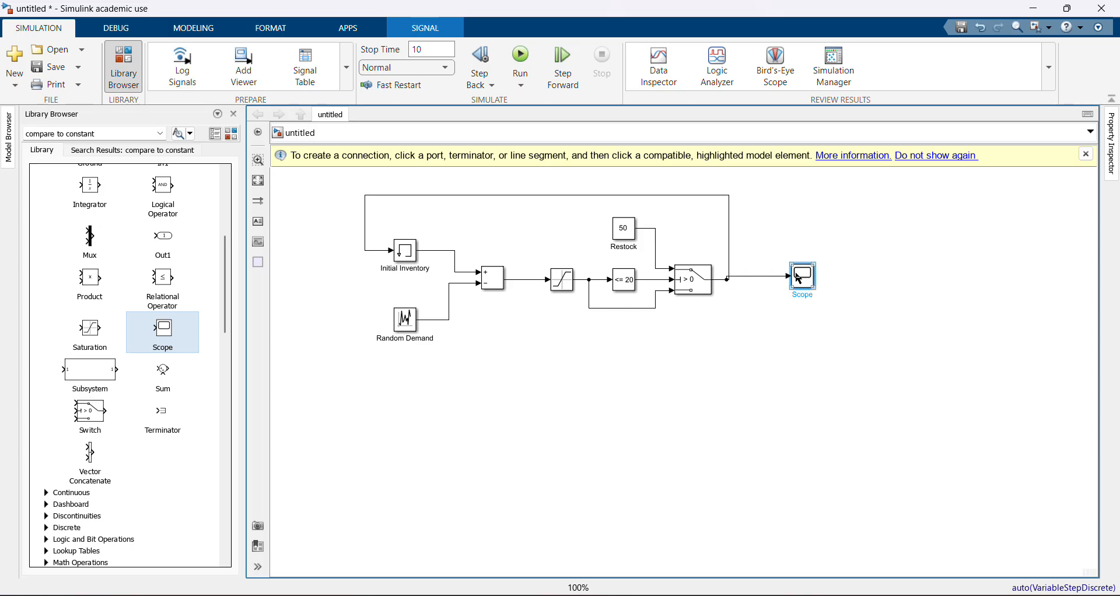
click(759, 344)
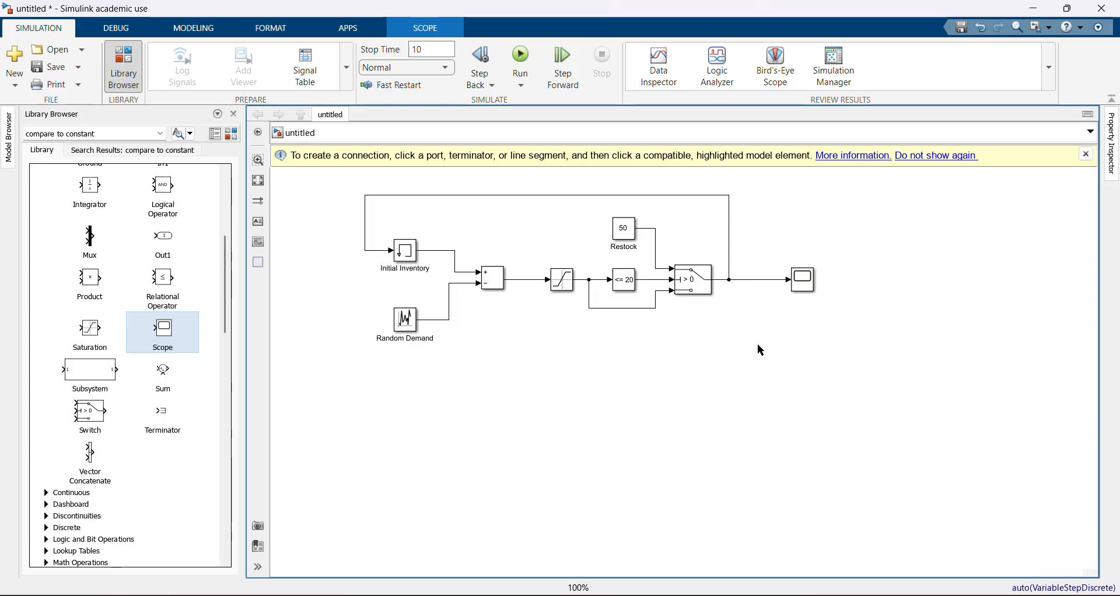
Run the simulation and examine the inventory level over time in the maximized Scope window, closing it when done.
click(529, 65)
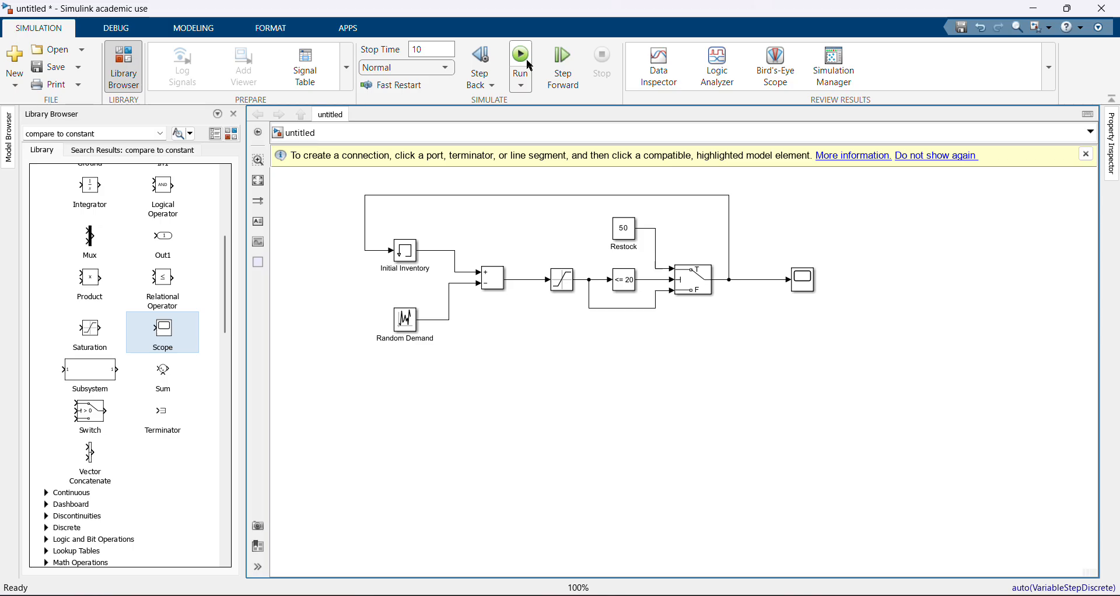
double_click(801, 279)
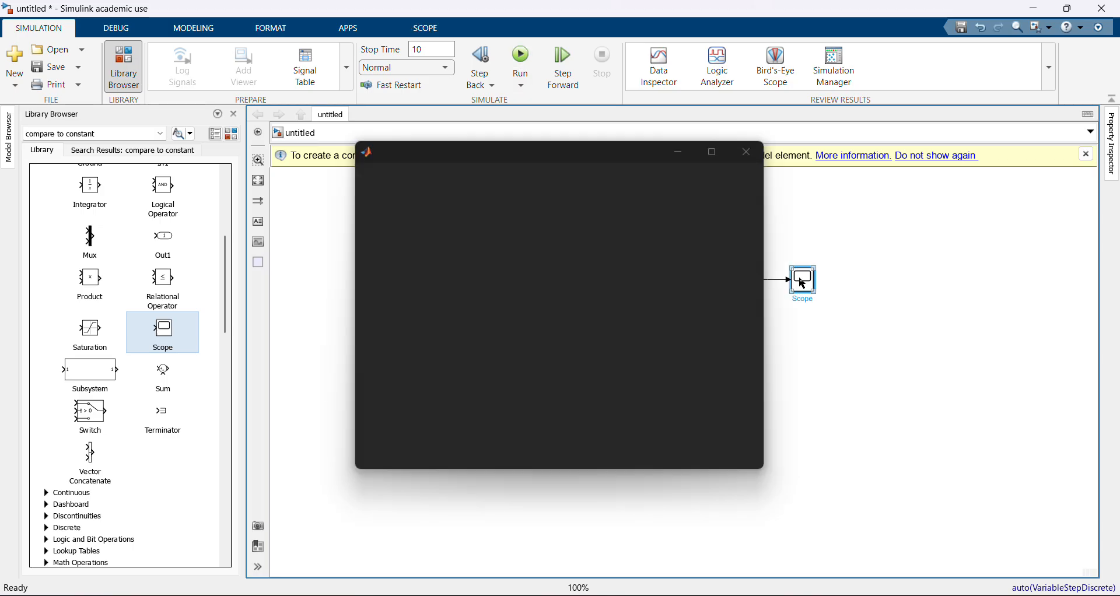
click(717, 153)
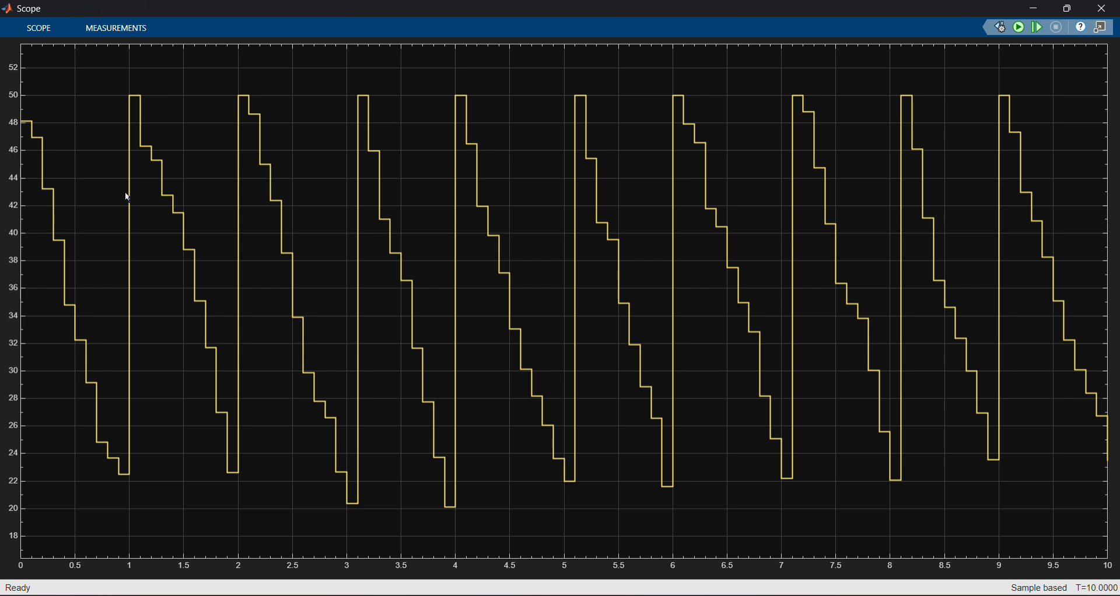
drag(137, 287, 64, 277)
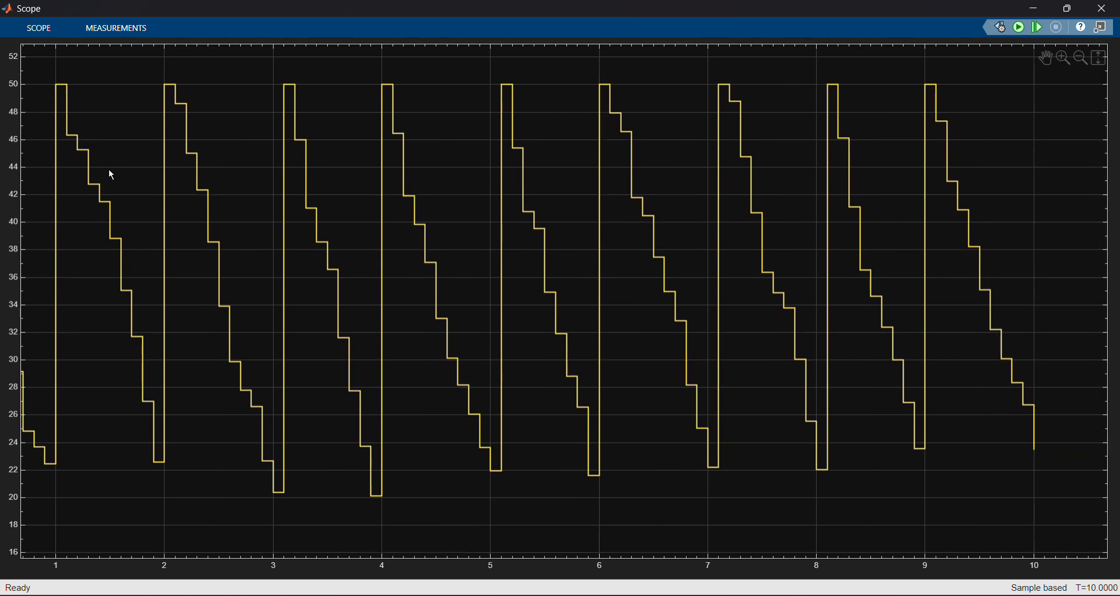
mouse_move(110, 173)
mouse_down()
mouse_move(153, 180)
mouse_move(129, 179)
mouse_up()
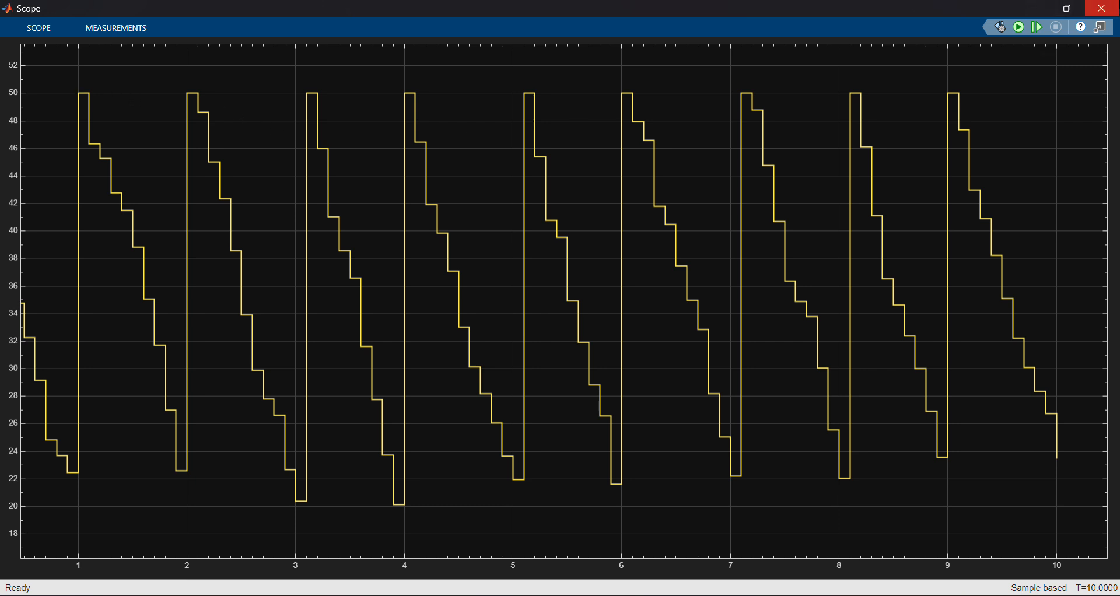
click(1102, 8)
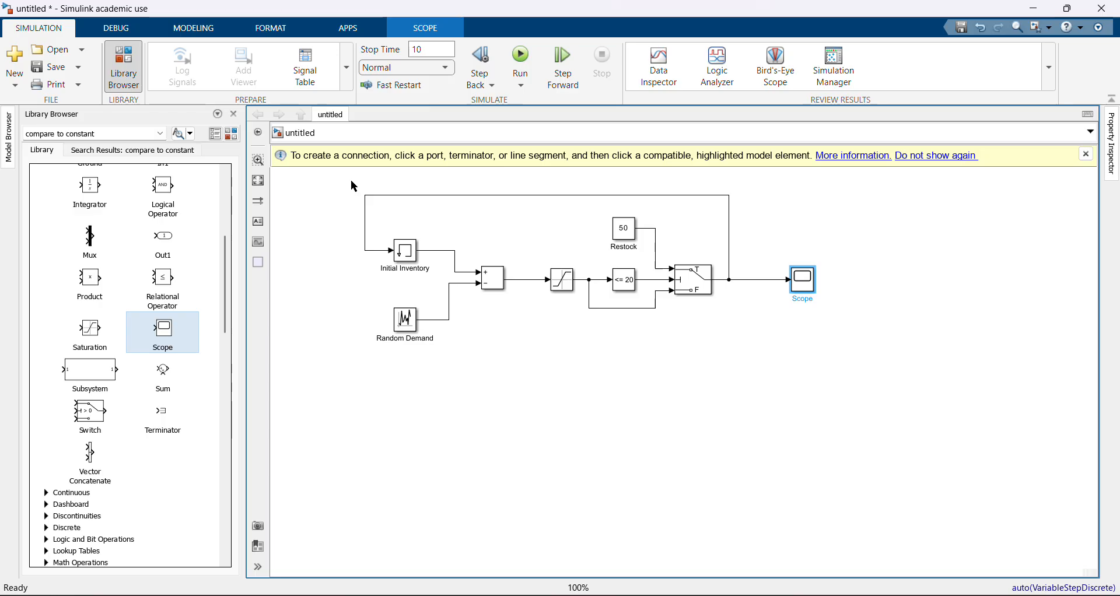